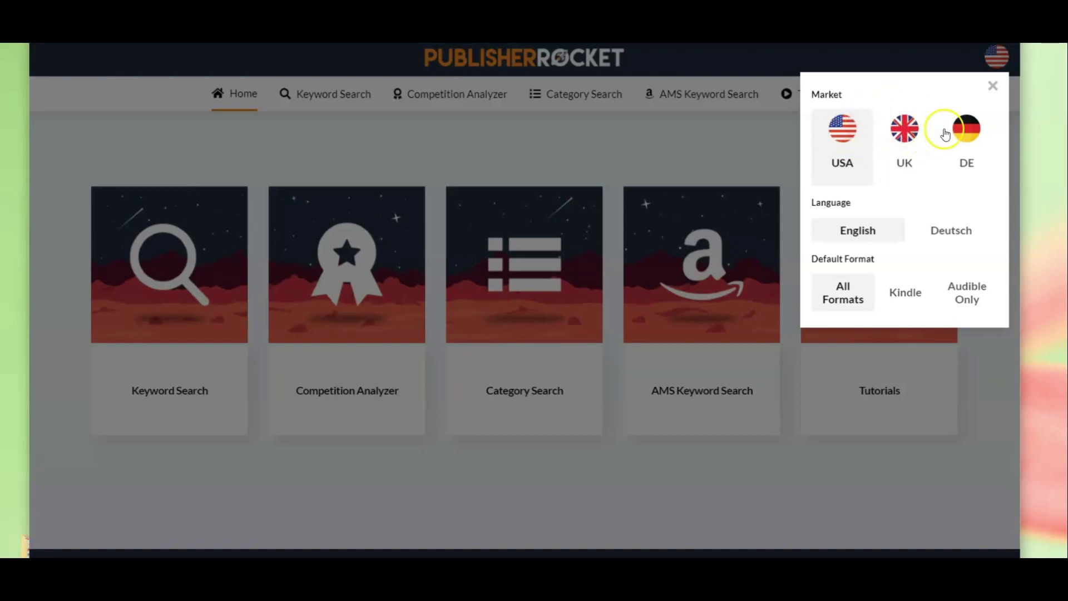
Close the market and language settings and open the Keyword Search dialog
click(993, 86)
click(993, 86)
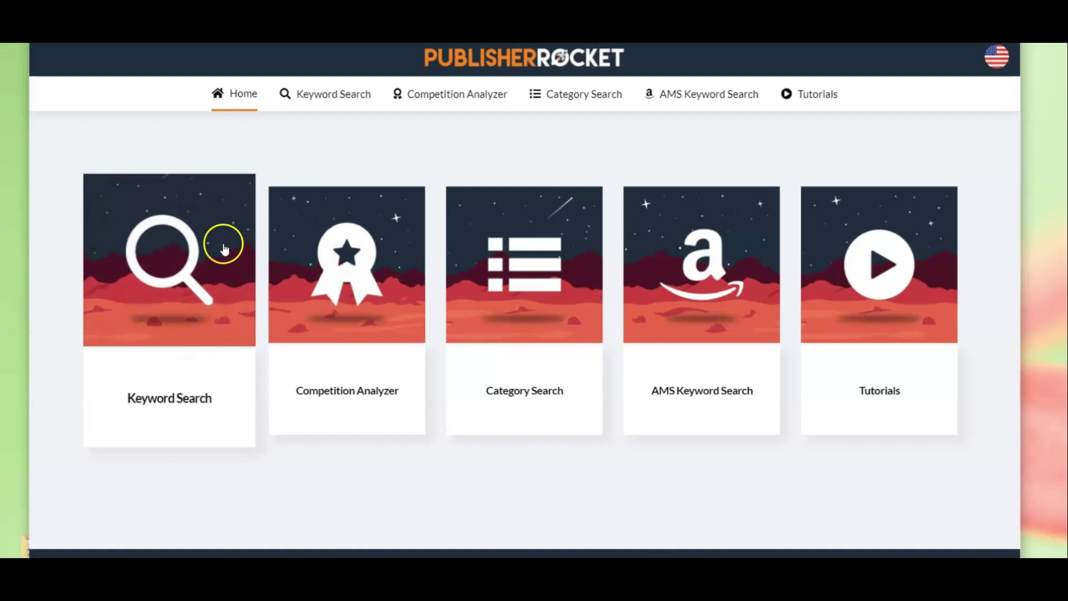
click(203, 264)
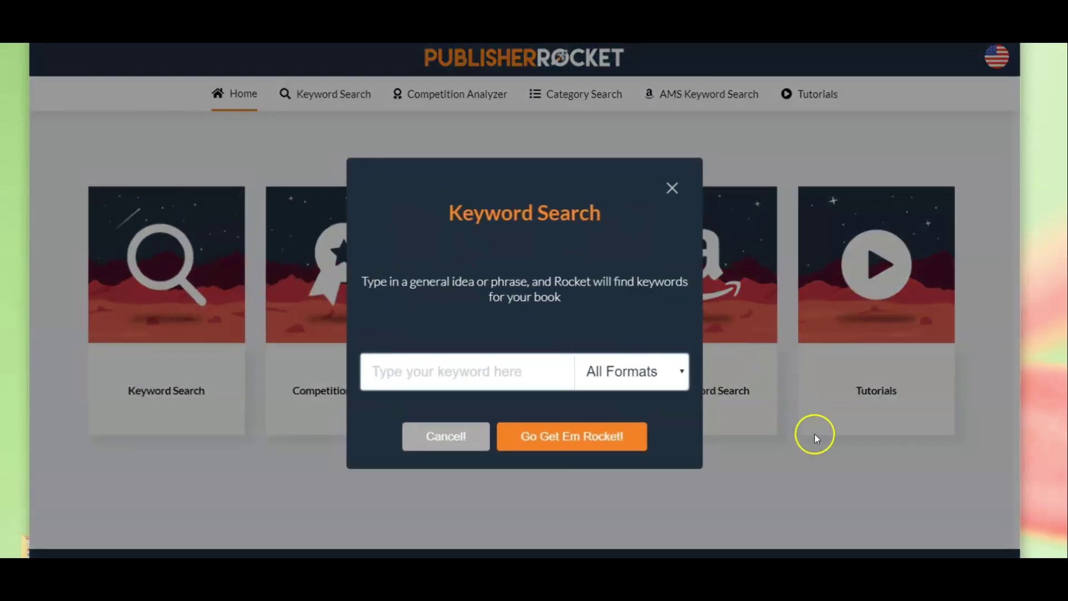
Run a keyword search for "gratitude journal" with the format set to All Formats
click(683, 372)
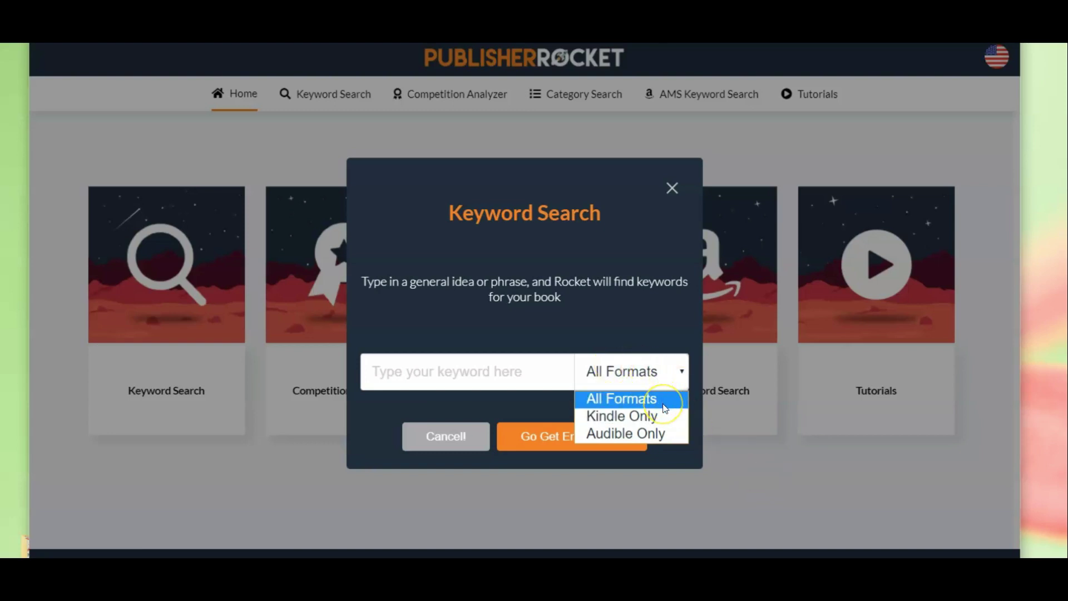
click(649, 422)
click(641, 398)
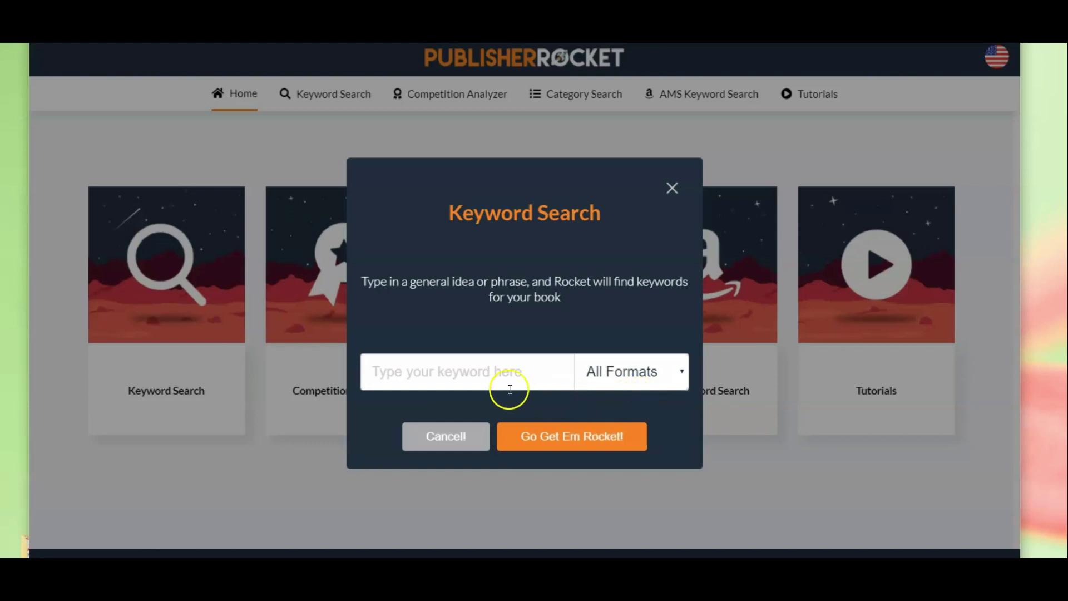
click(454, 371)
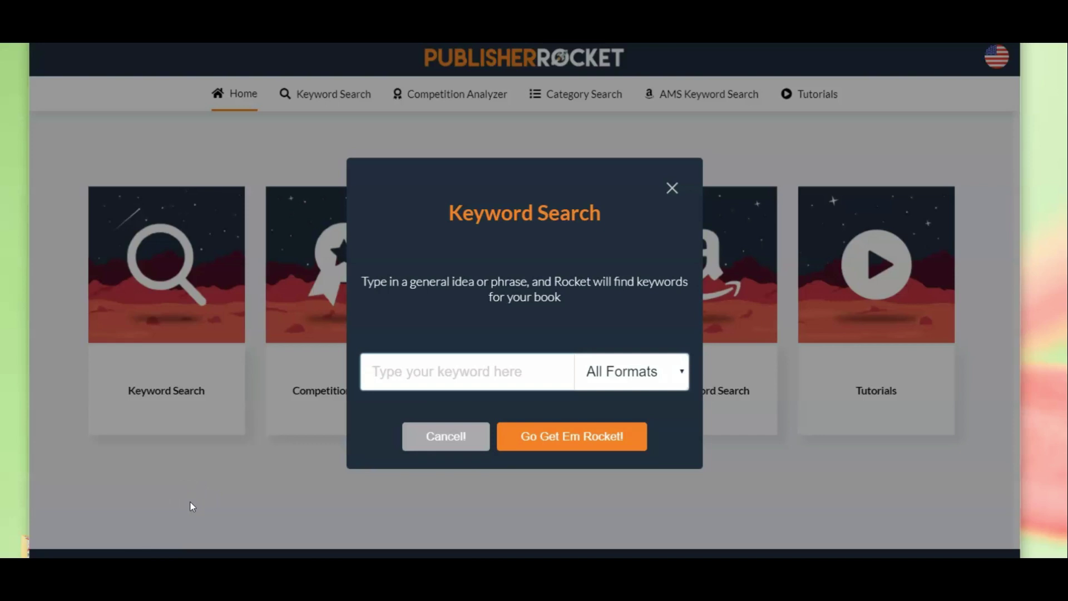
text(gratitude journal)
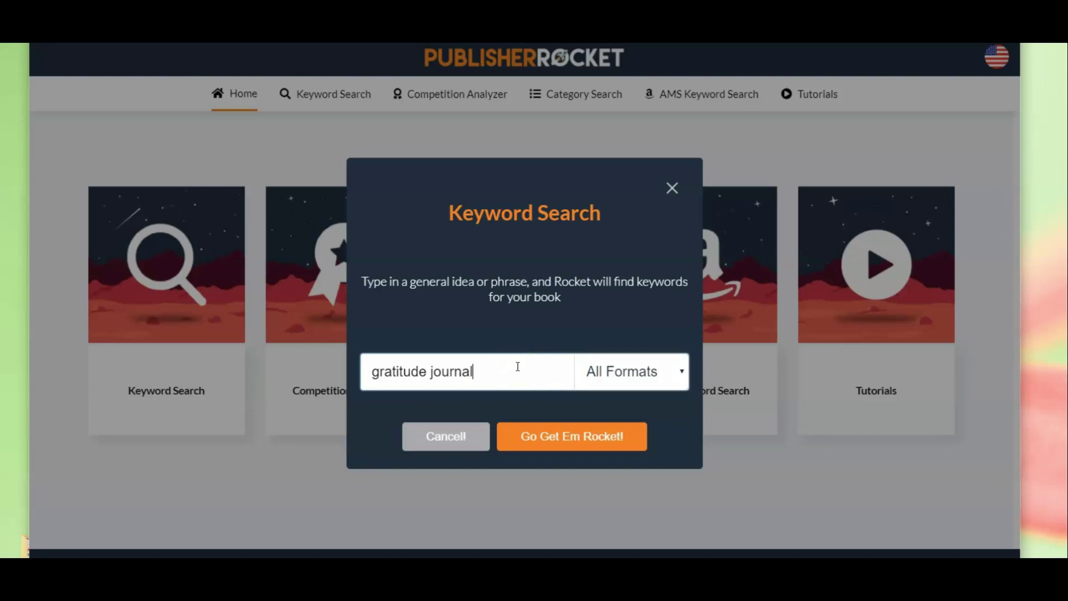
click(594, 445)
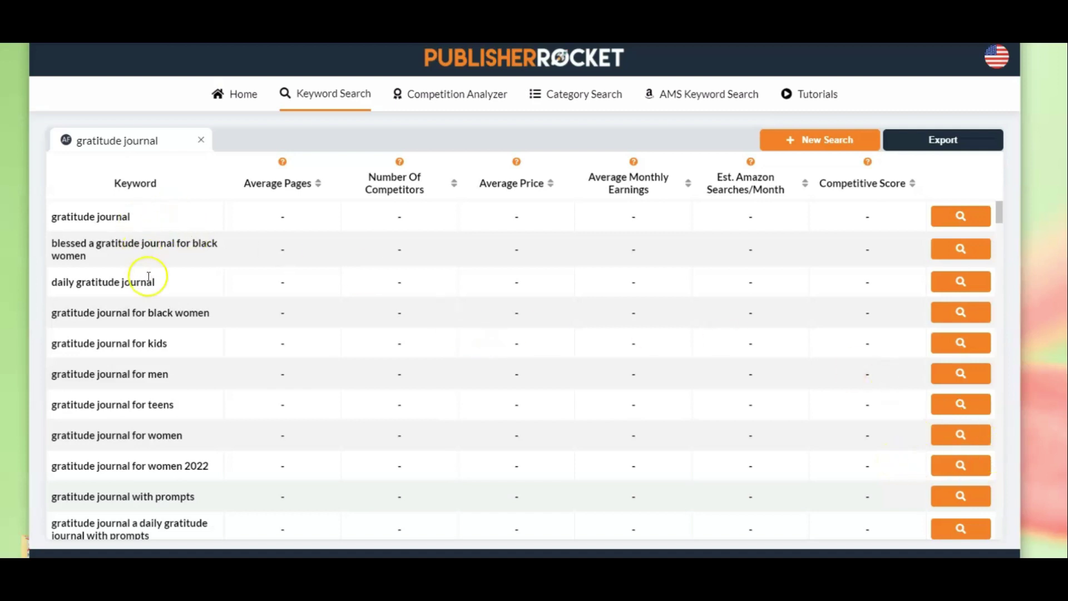
Analyze the keyword ideas from "gratitude journal" at the start of the list through "gratitude journal book"
scroll(150, 278, down, 7)
scroll(162, 281, down, 7)
scroll(406, 320, up, 10)
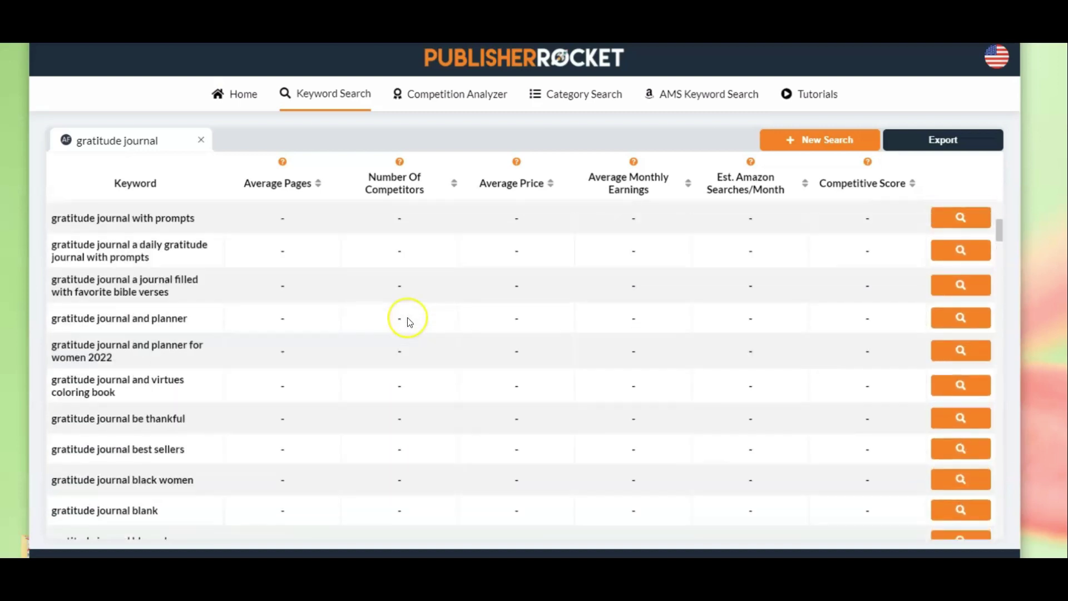
scroll(407, 317, up, 5)
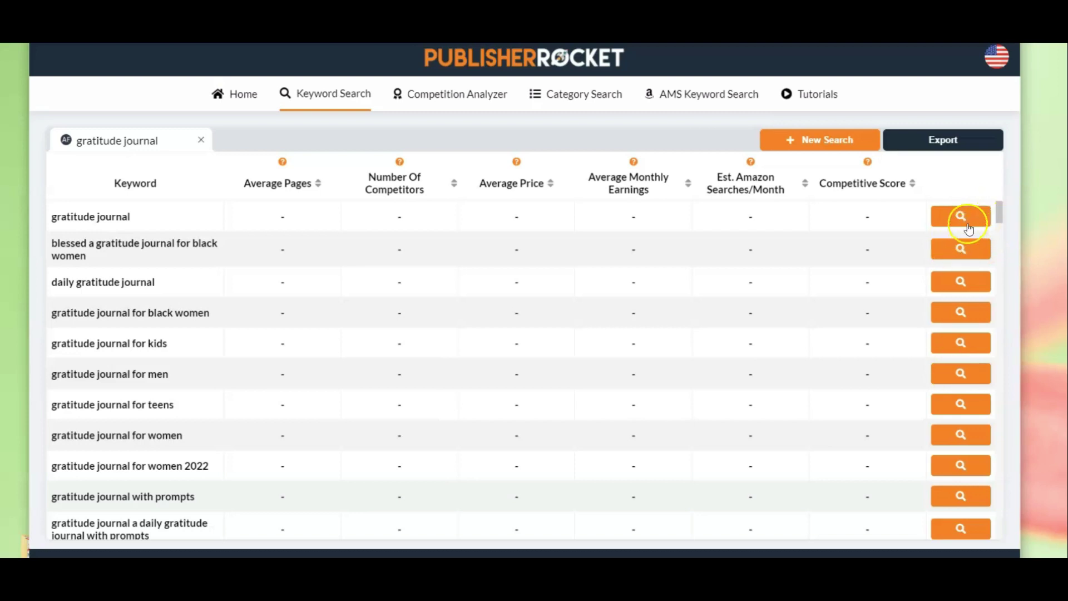
click(960, 216)
click(961, 249)
click(961, 283)
scroll(960, 389, down, 5)
click(961, 503)
click(960, 472)
scroll(910, 295, up, 5)
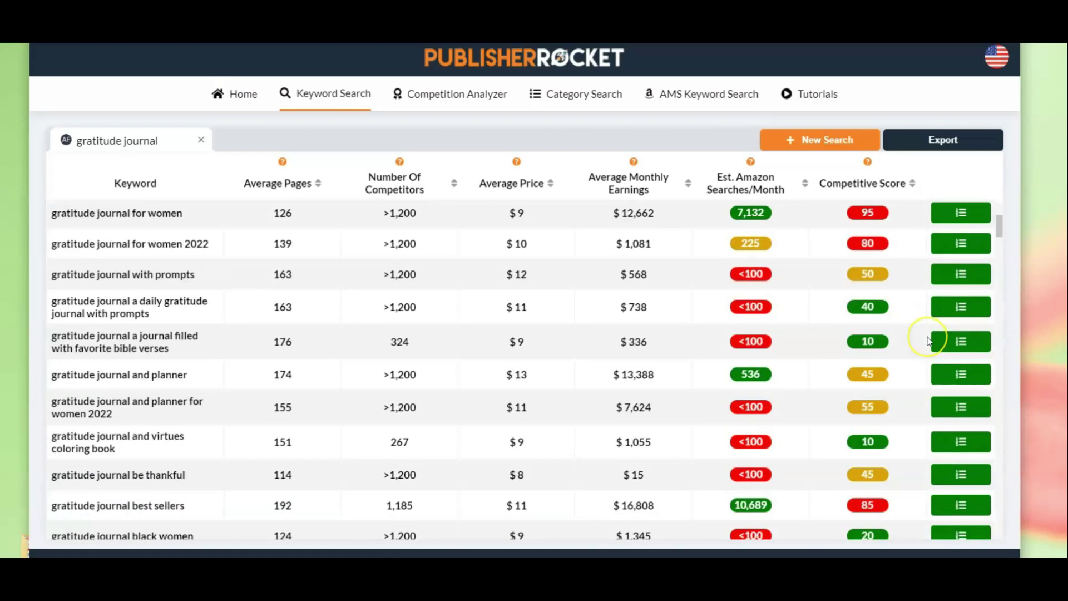
Analyze the keyword ideas from "gratitude journal bulk" through "gratitude journal christian men"
scroll(936, 338, down, 8)
click(963, 393)
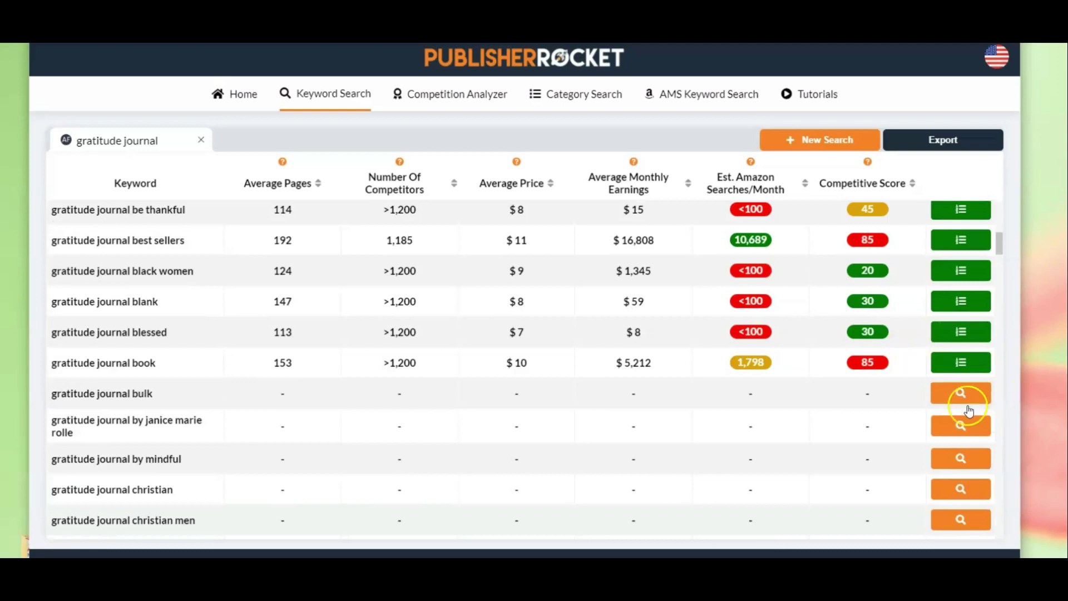
click(962, 426)
click(964, 462)
click(961, 492)
click(960, 523)
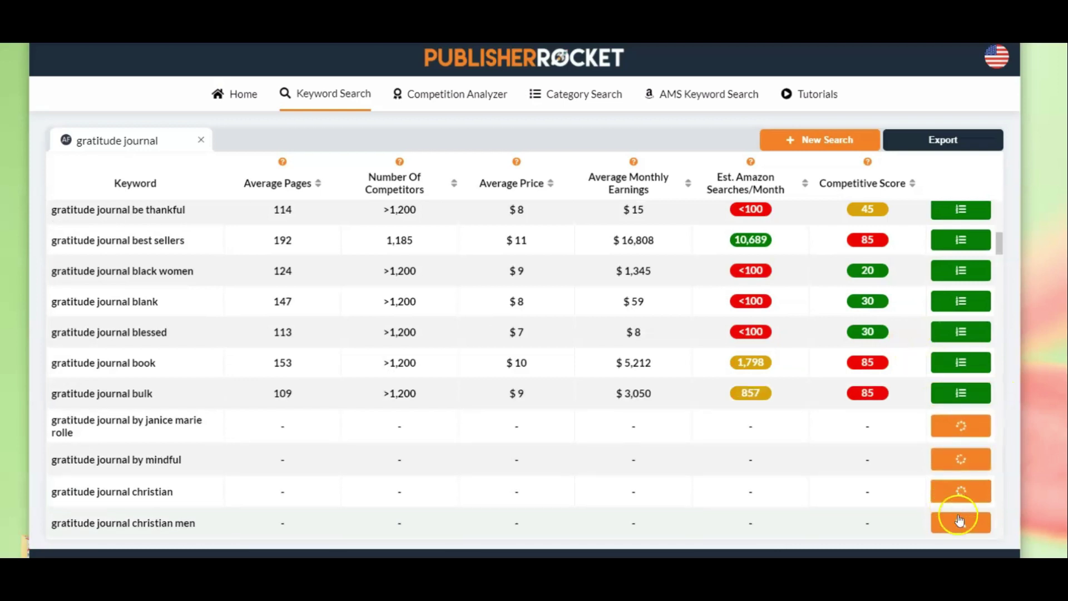
Examine the monthly Amazon searches and competitive scores of the first three keywords, from "gratitude journal" to "daily gratitude journal"
scroll(804, 333, up, 2)
scroll(759, 264, up, 6)
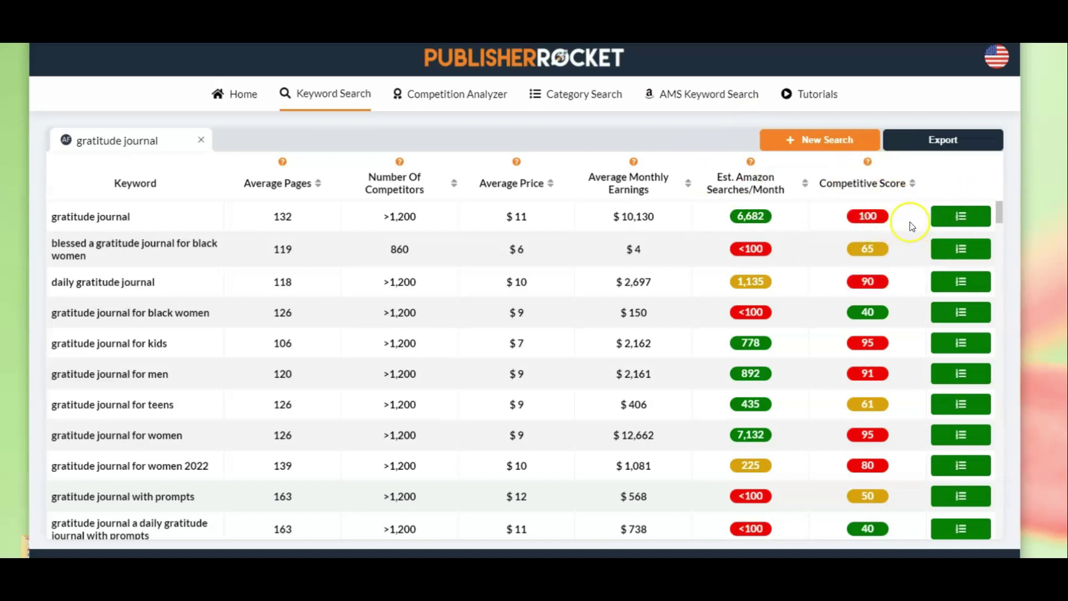
mouse_move(756, 221)
mouse_move(876, 216)
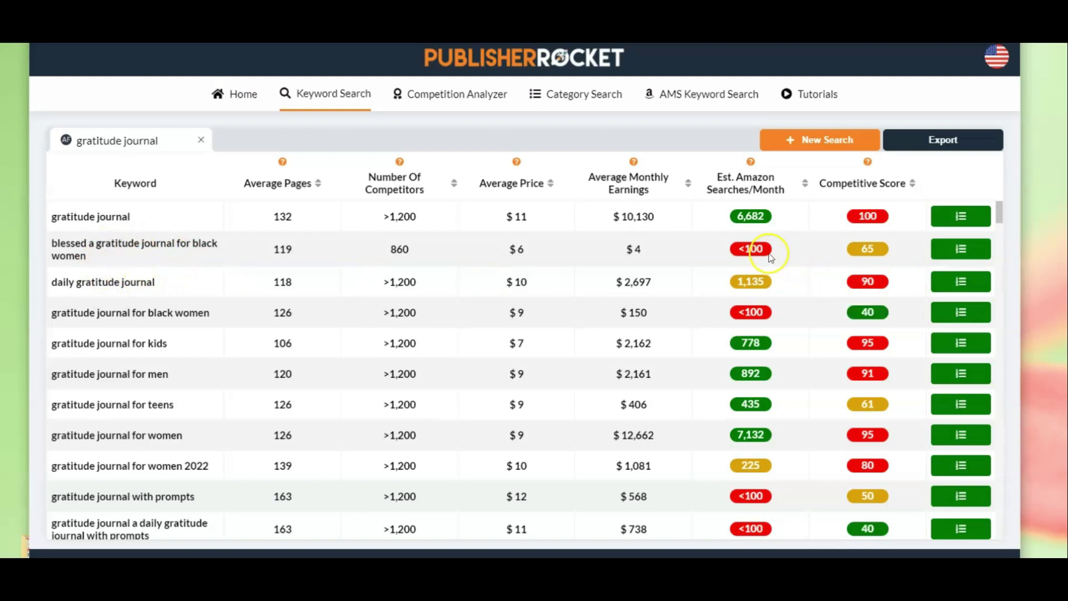
mouse_move(762, 250)
mouse_move(879, 255)
click(734, 269)
mouse_move(738, 282)
mouse_move(859, 286)
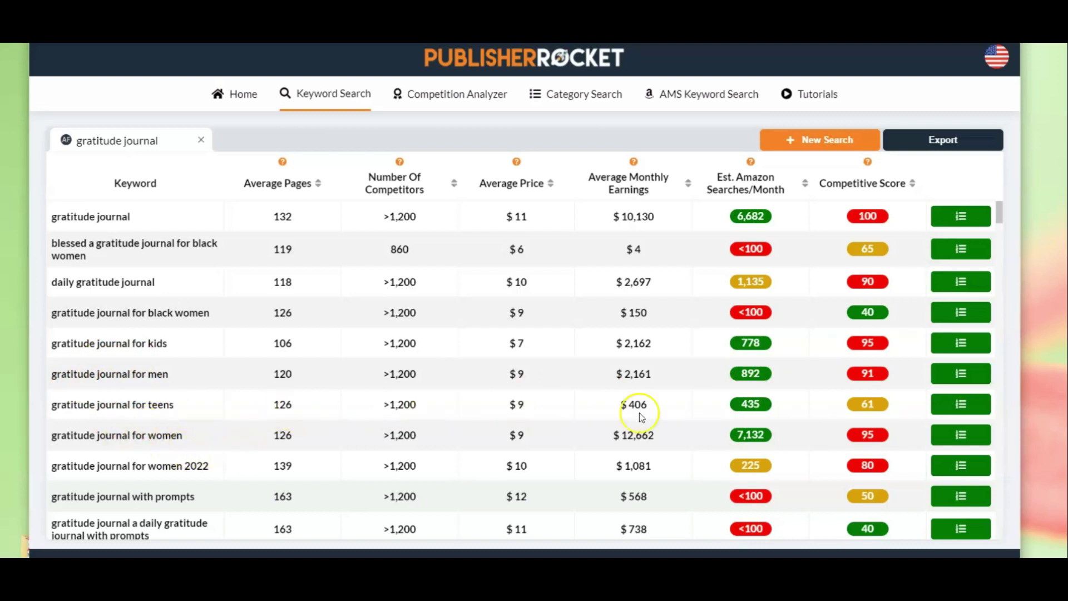
Compare search volume and competitive scores for the analyzed keywords from "gratitude journal for kids" through "gratitude journal christian men"
mouse_move(854, 343)
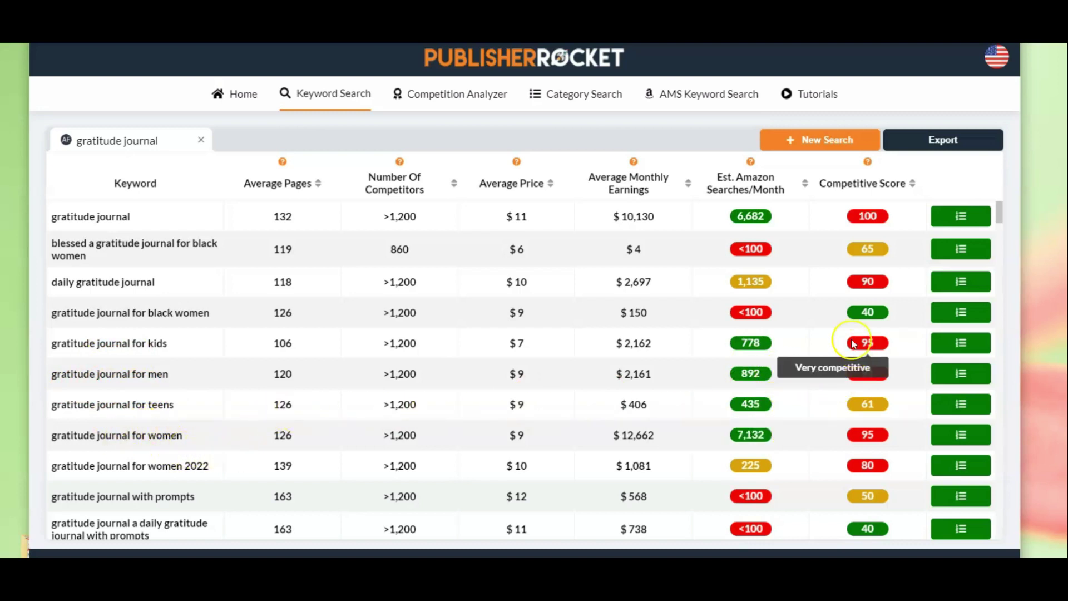
scroll(899, 376, down, 2)
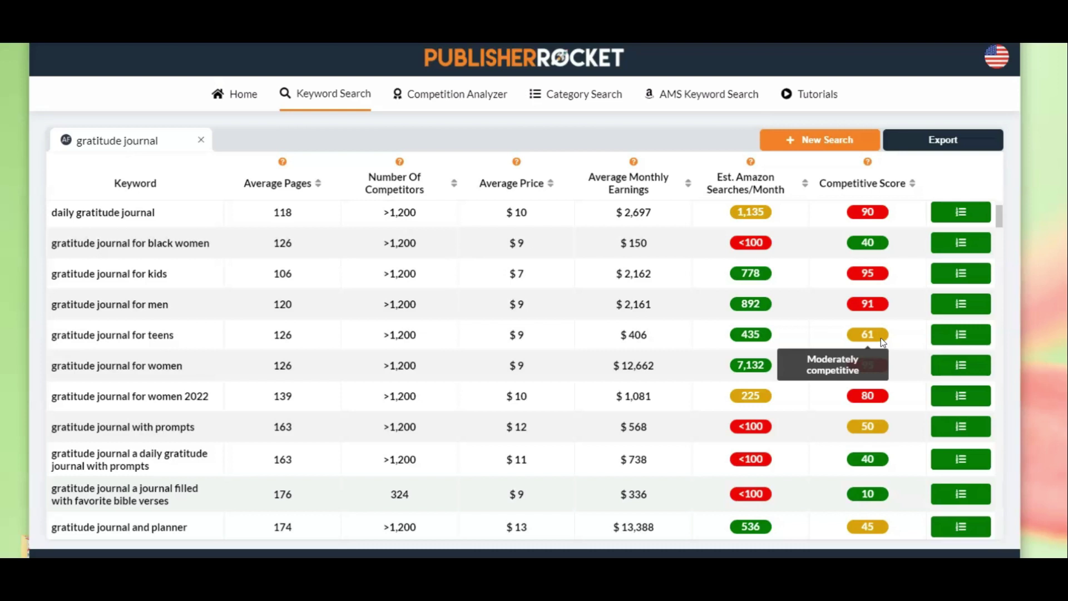
mouse_move(751, 334)
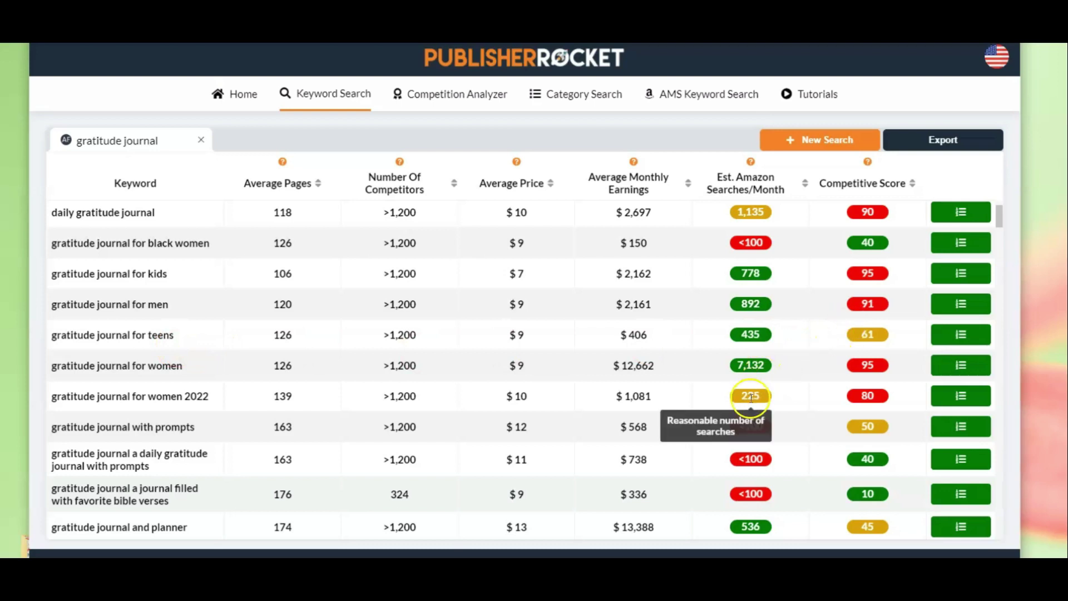
scroll(804, 392, down, 1)
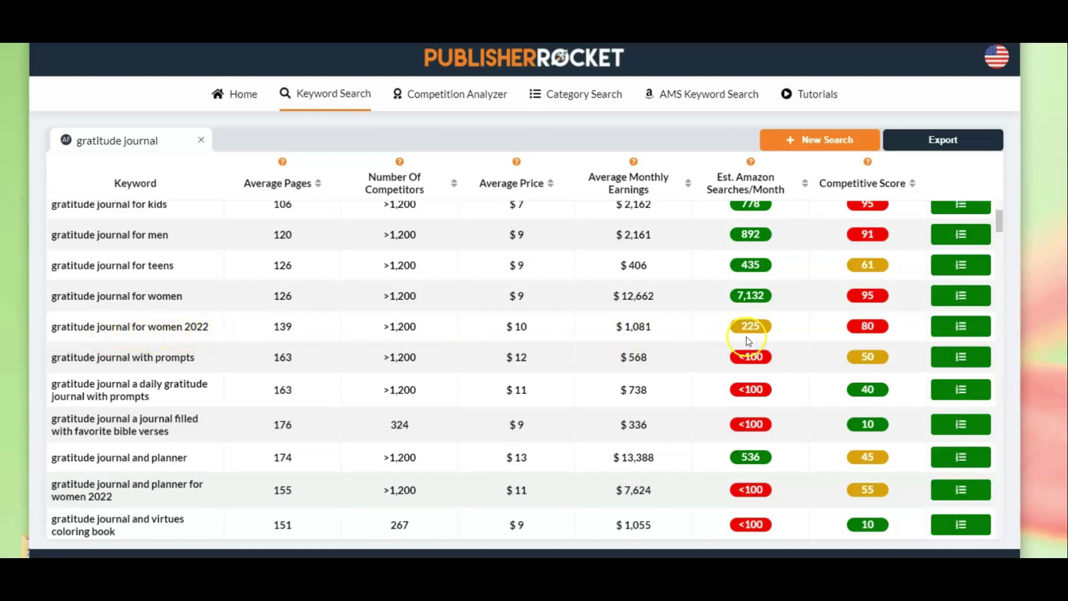
scroll(818, 410, down, 1)
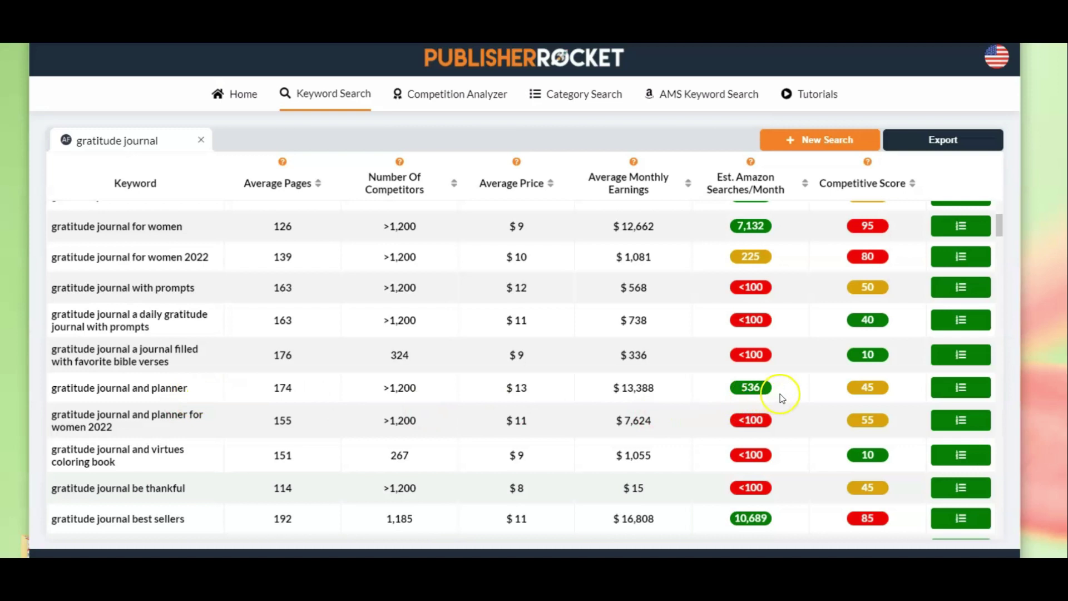
mouse_move(765, 394)
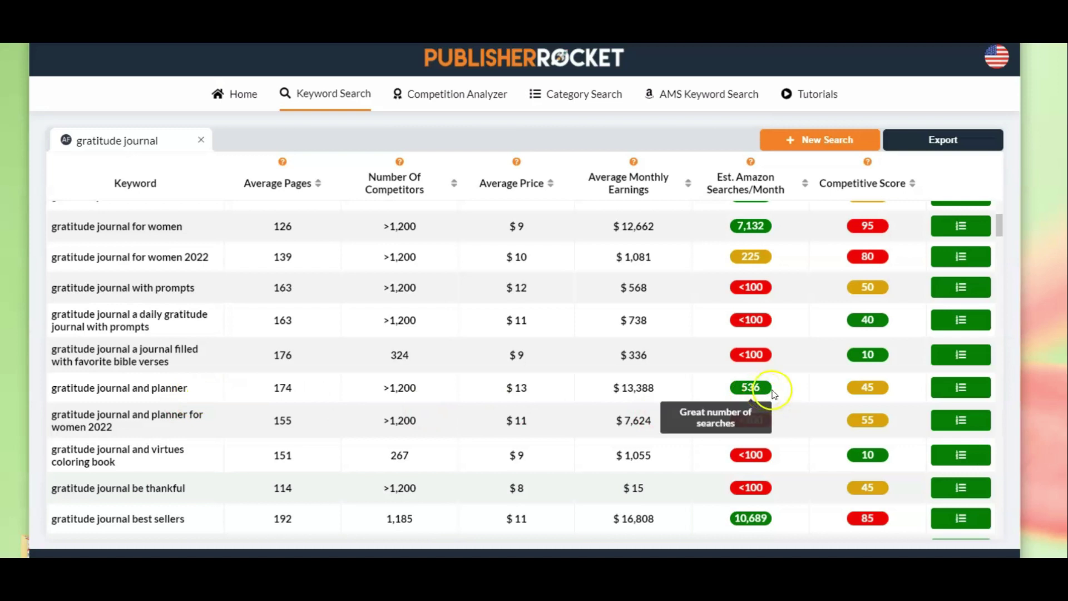
mouse_move(874, 390)
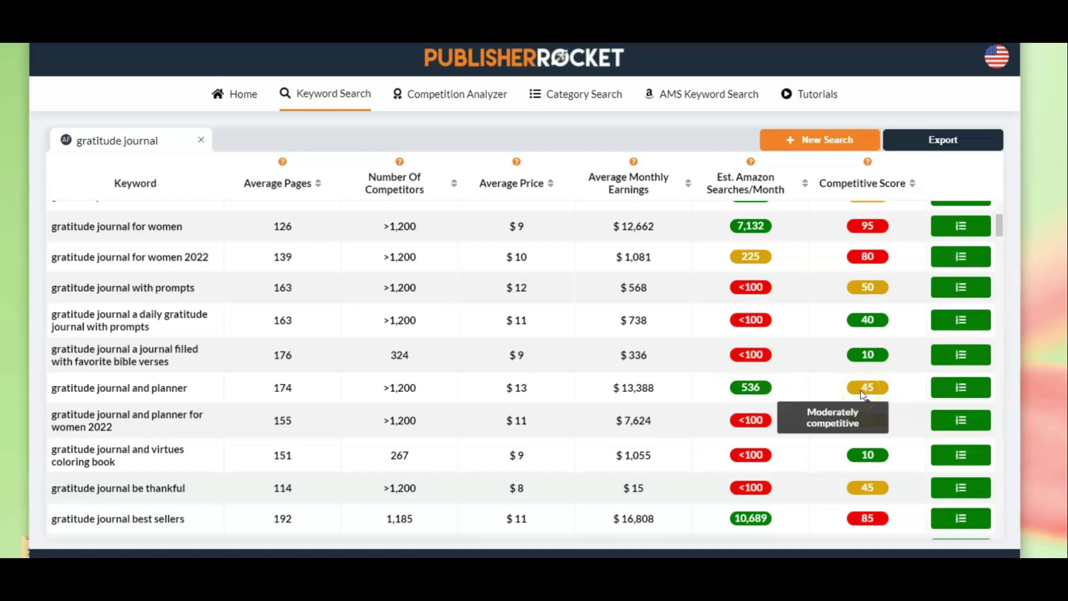
scroll(835, 379, down, 5)
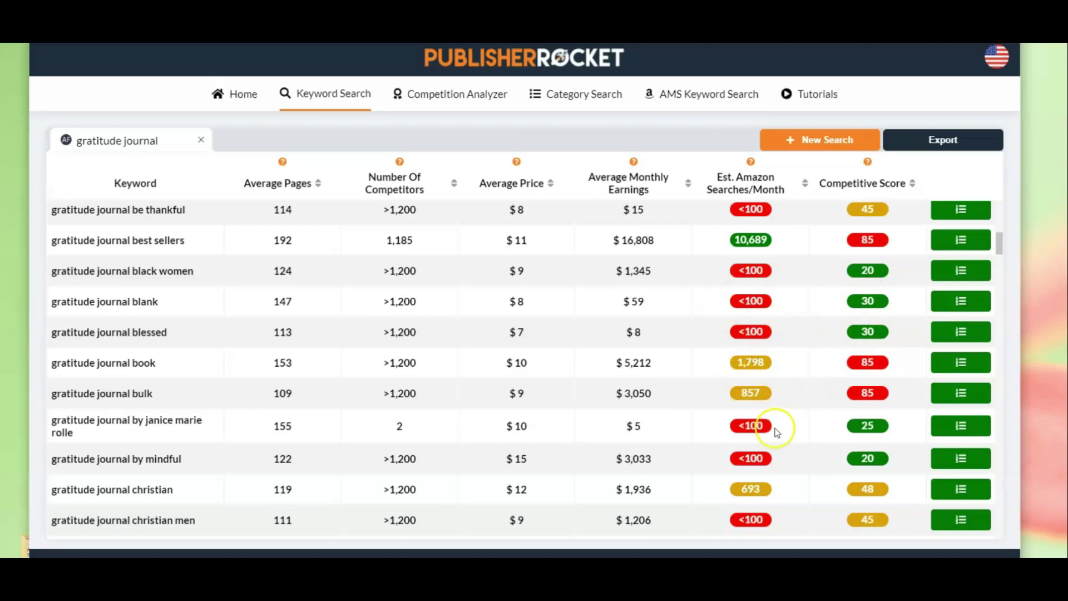
scroll(801, 362, down, 1)
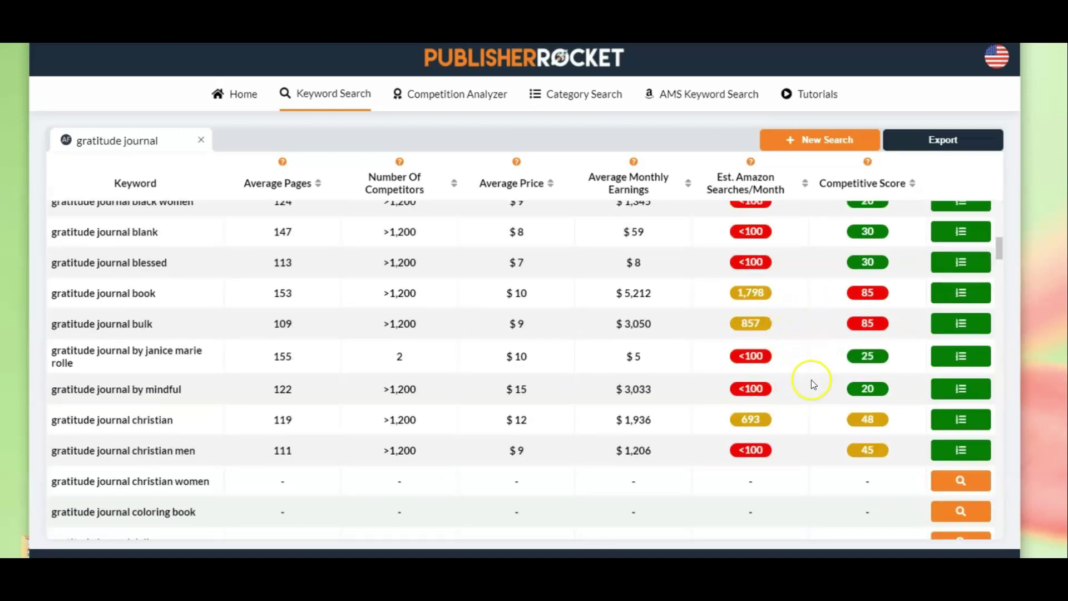
Analyze the keyword ideas from "gratitude journal christian women" through "gratitude journal for kids ages 6-12"
scroll(840, 390, down, 2)
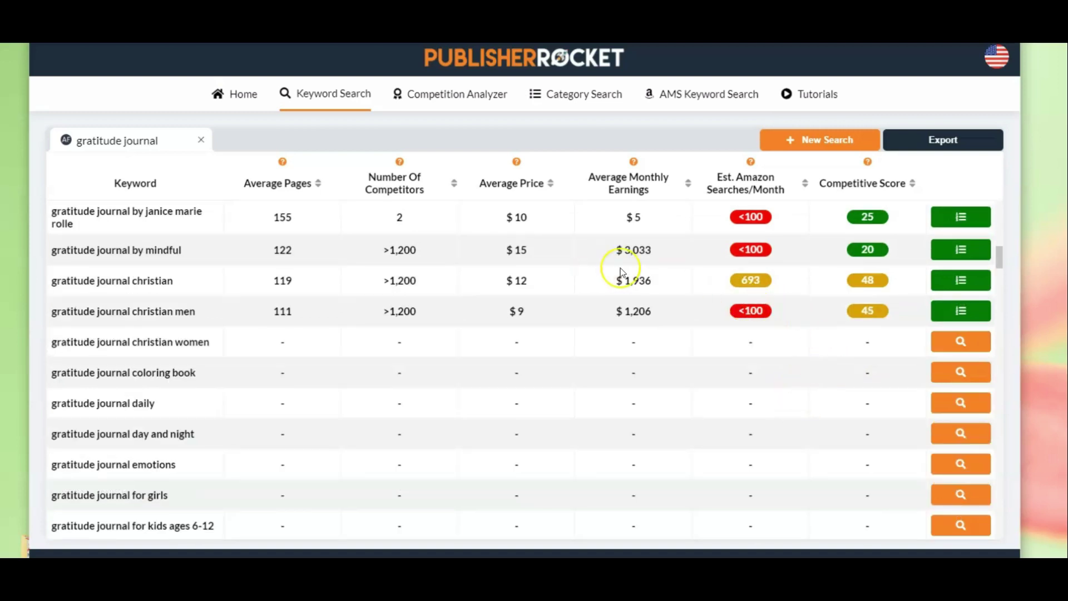
click(943, 342)
click(949, 382)
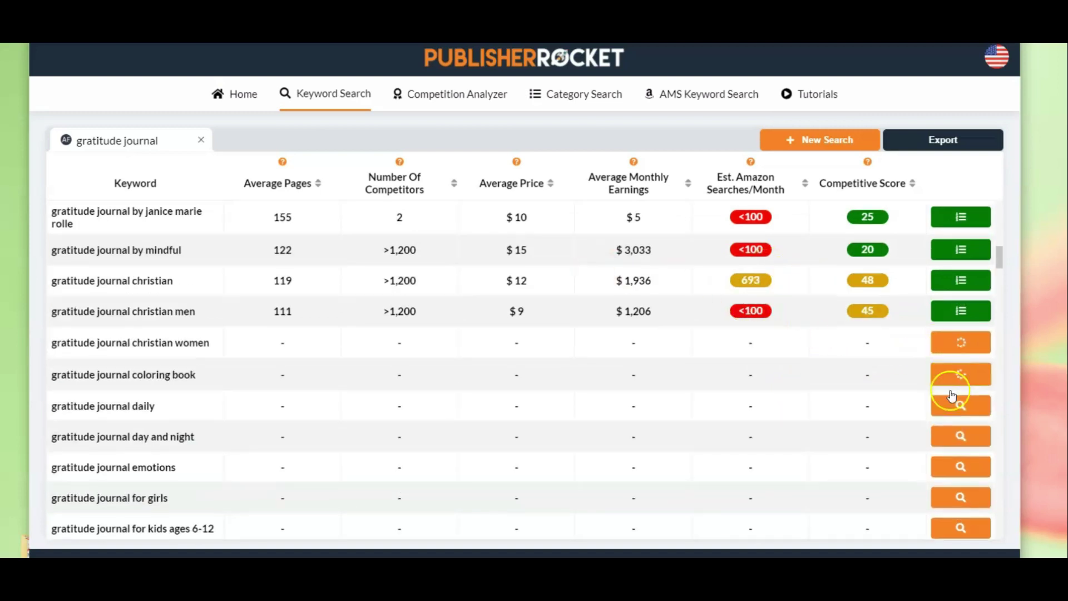
click(954, 405)
click(958, 436)
click(958, 470)
click(961, 500)
click(959, 528)
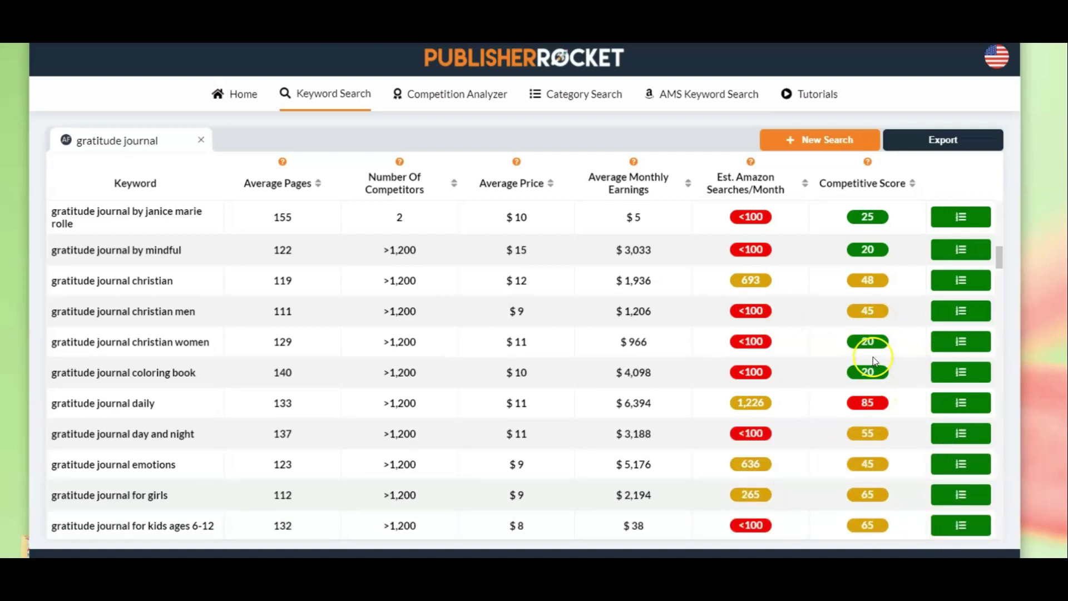
Analyze the keyword ideas from "gratitude journal for kids ages 8-12" through "gratitude journal in spanish"
scroll(266, 304, down, 1)
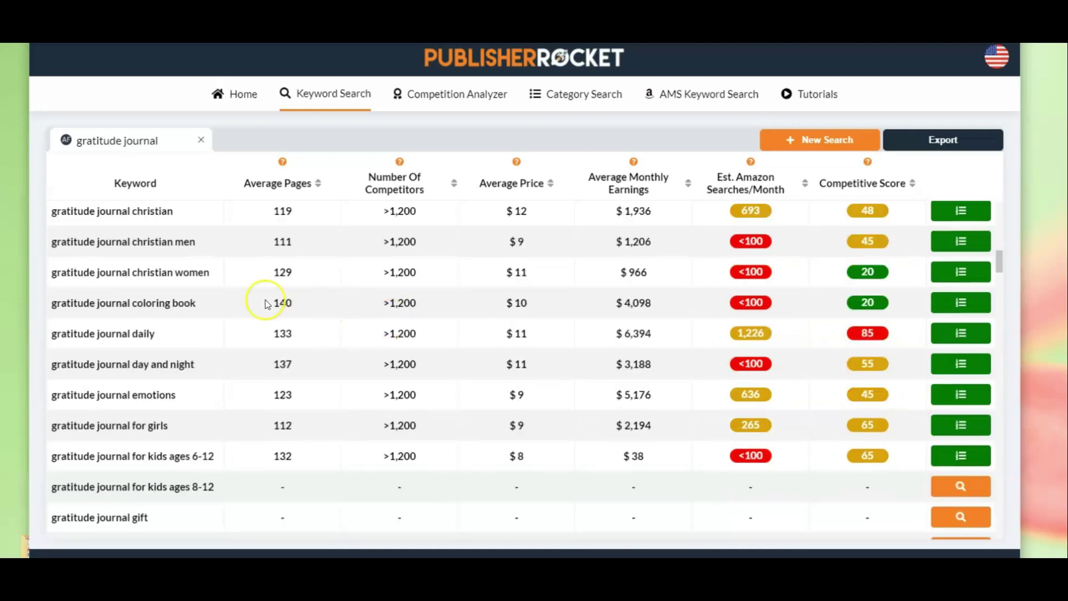
mouse_move(764, 365)
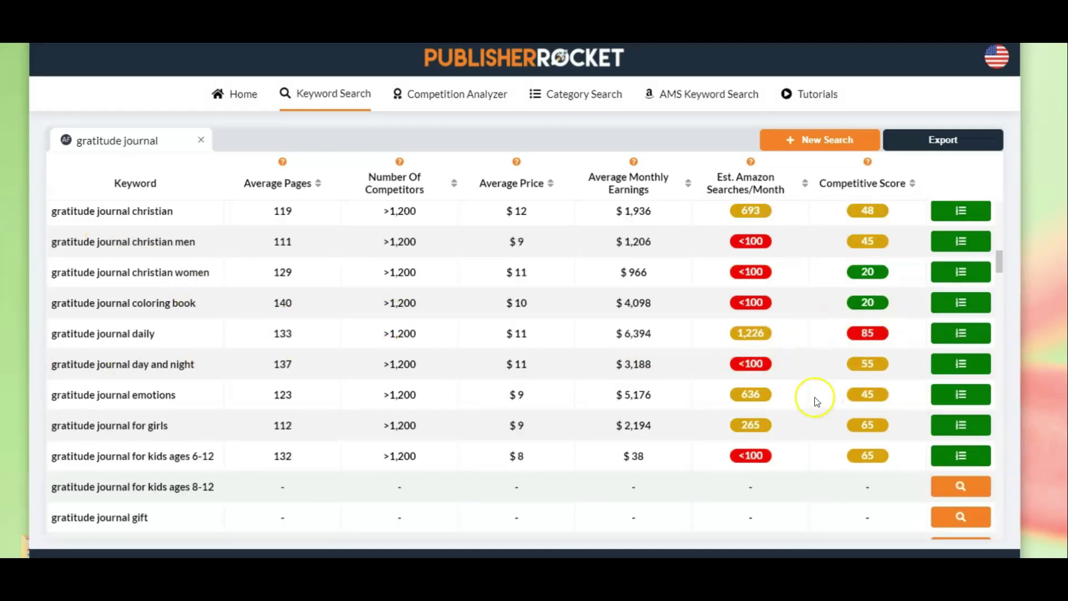
scroll(814, 396, down, 2)
click(958, 348)
click(955, 378)
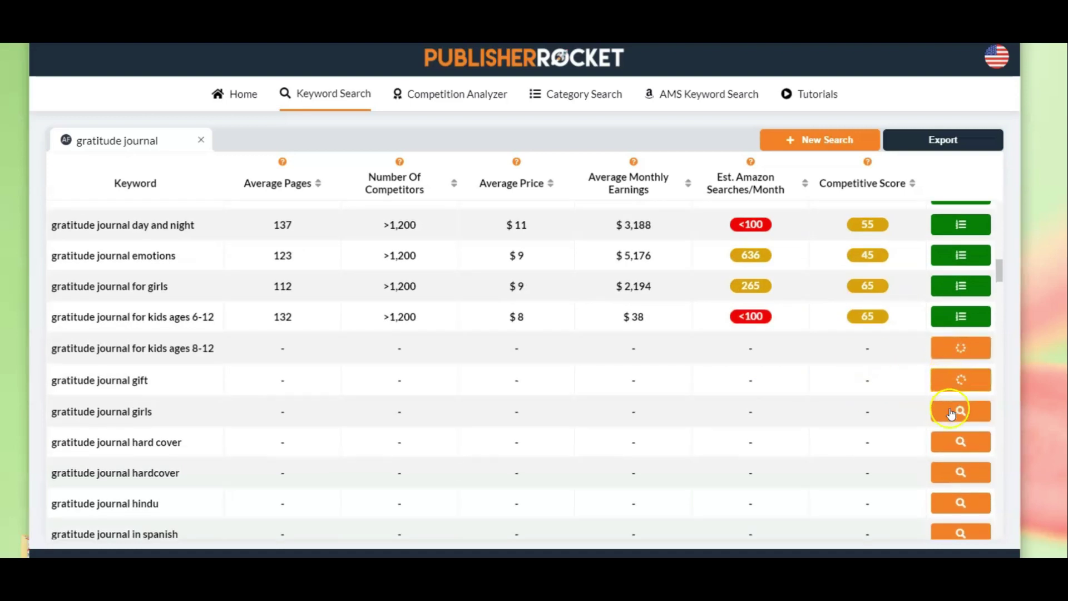
click(951, 412)
click(955, 442)
click(958, 473)
click(961, 503)
click(961, 533)
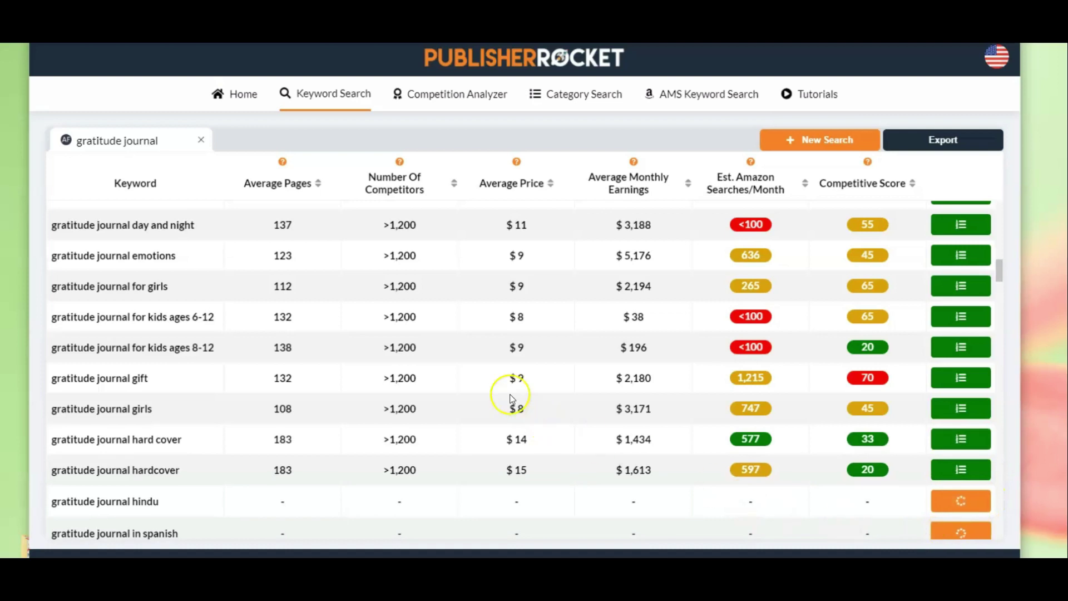
Check the monthly searches and competitive score of "gratitude journal hard cover" and the competitive score of "gratitude journal in spanish"
scroll(509, 375, down, 2)
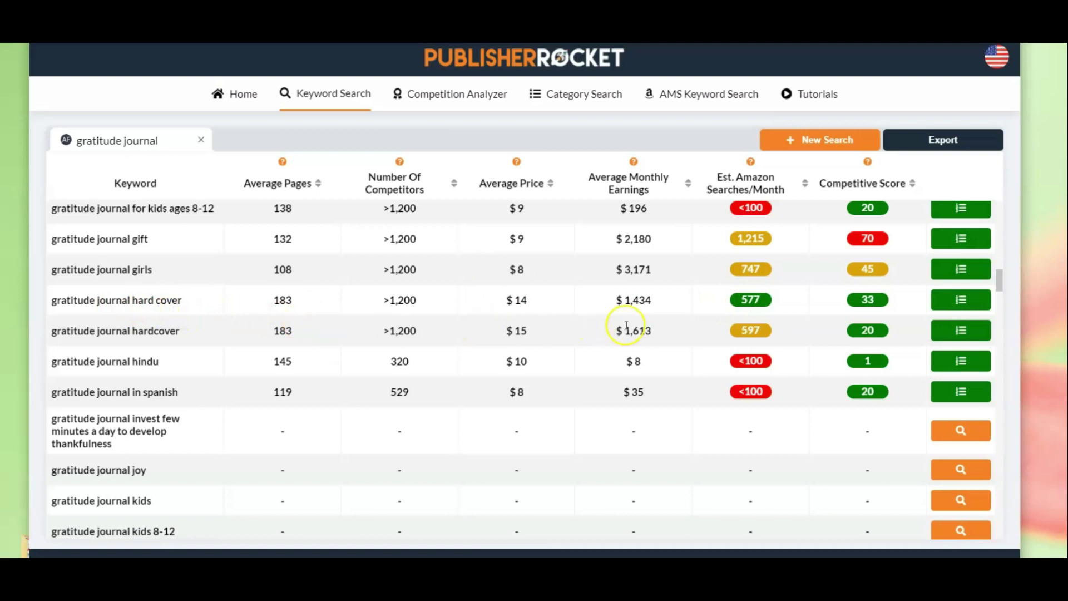
mouse_move(764, 306)
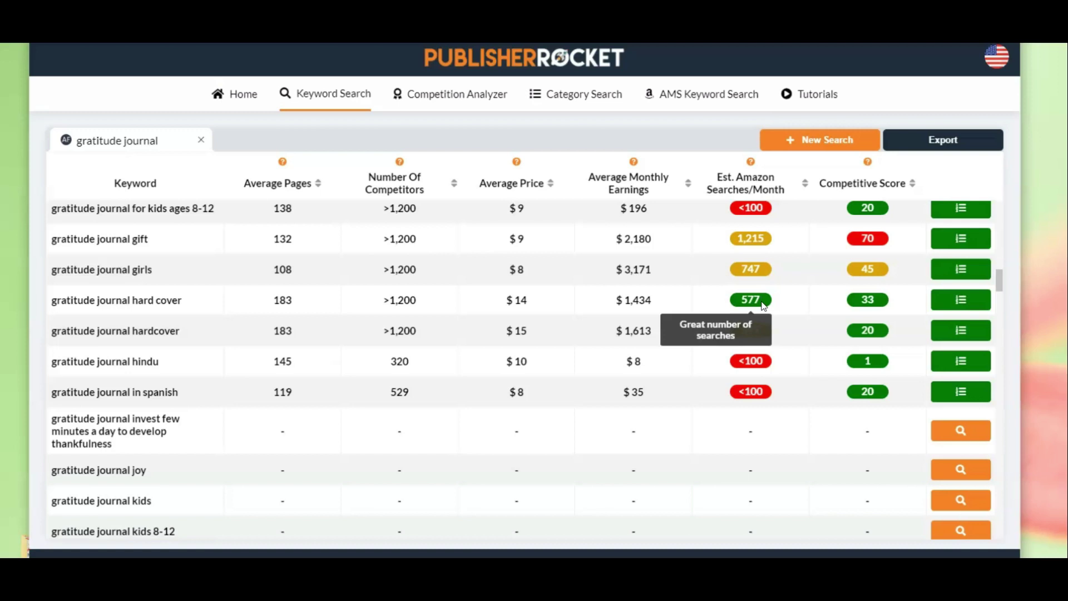
click(787, 305)
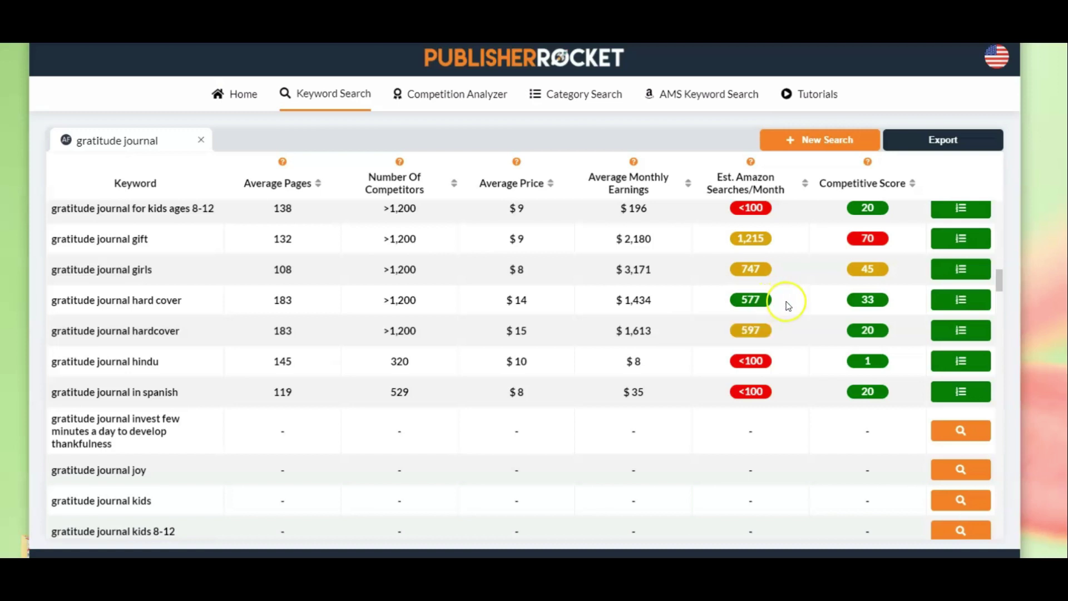
mouse_move(871, 302)
mouse_move(869, 390)
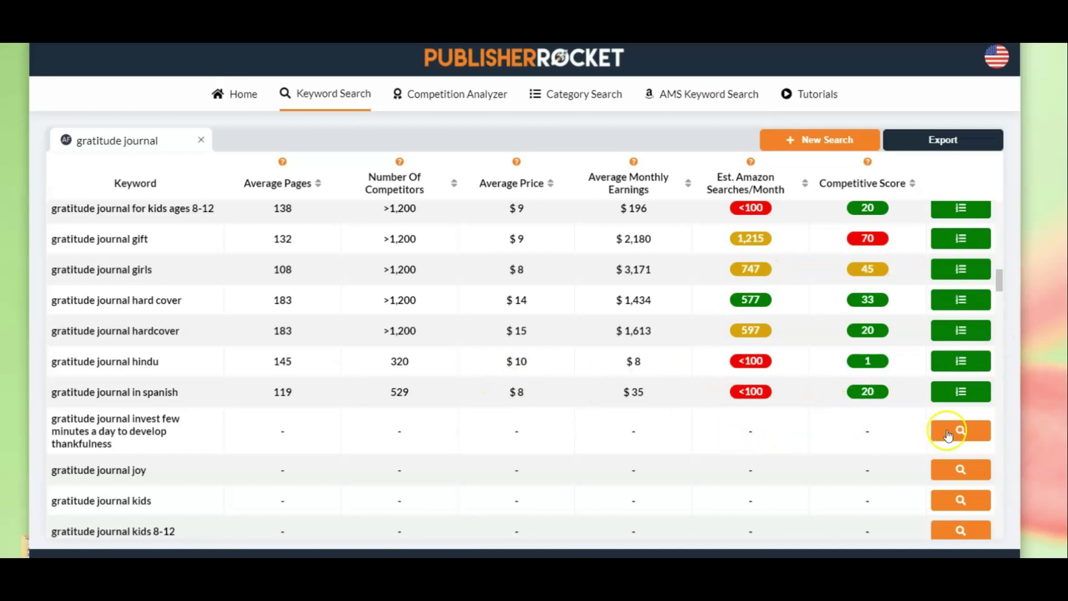
Analyze the keyword ideas from "gratitude journal invest few minutes a day to develop thankfulness" through "gratitude journal kurzgesagt"
scroll(873, 432, down, 1)
scroll(873, 433, down, 2)
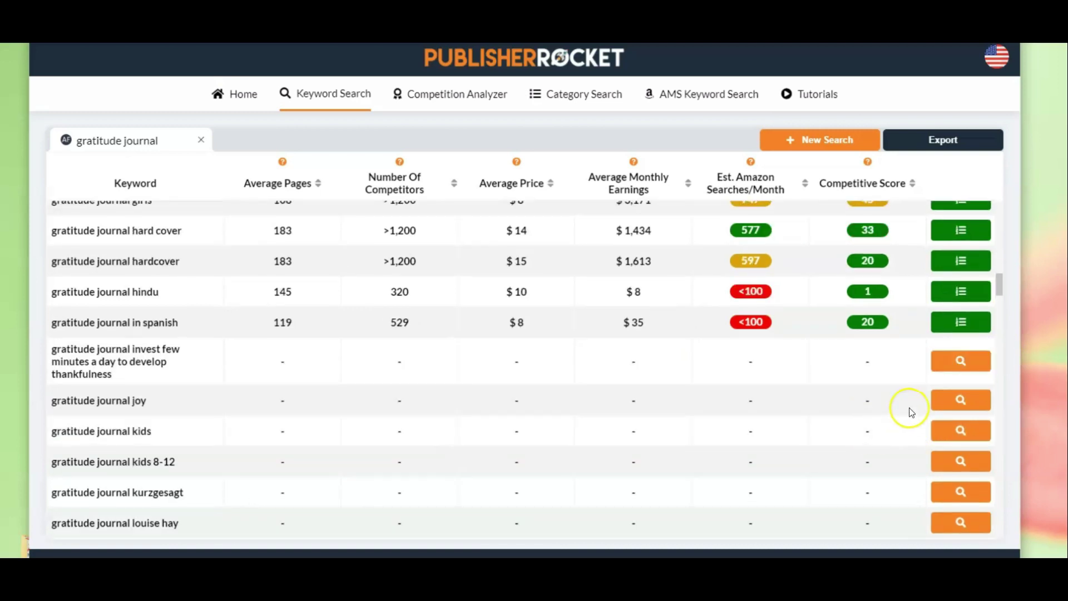
click(952, 365)
click(945, 411)
click(946, 432)
click(957, 461)
click(956, 492)
Compare monthly searches and competitive scores for the keywords from "gratitude journal in spanish" through "gratitude journal kurzgesagt", especially "gratitude journal kids 8-12"
scroll(859, 492, down, 4)
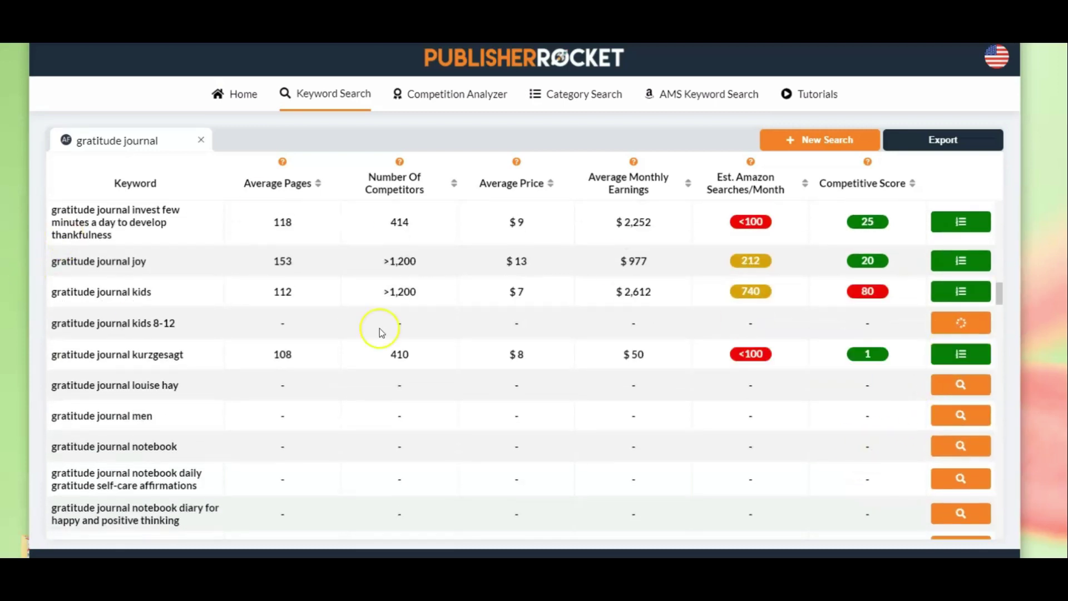
mouse_move(843, 373)
scroll(829, 370, up, 6)
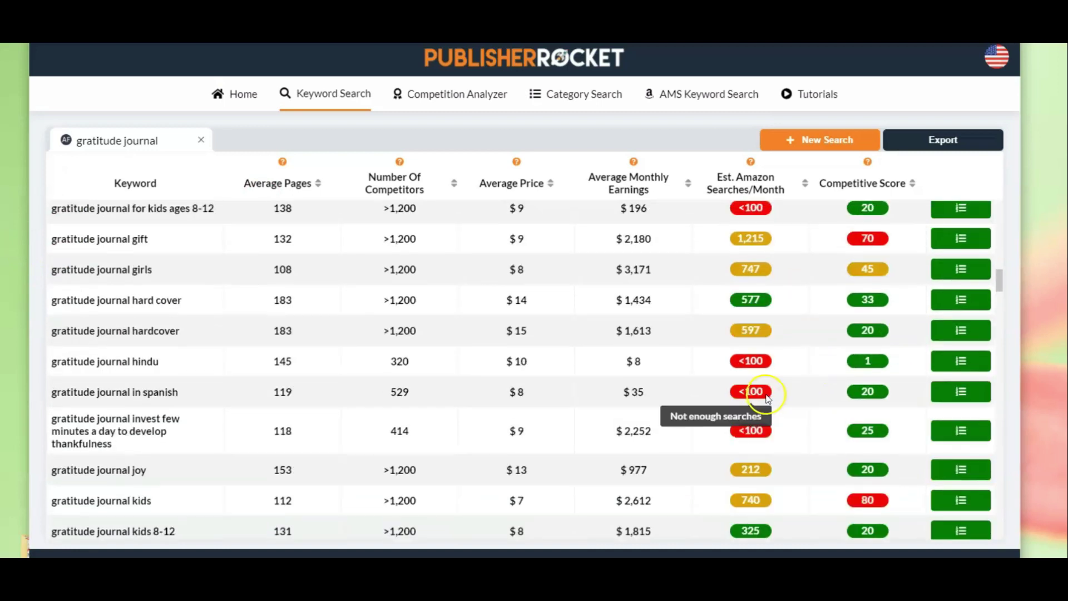
scroll(778, 400, down, 2)
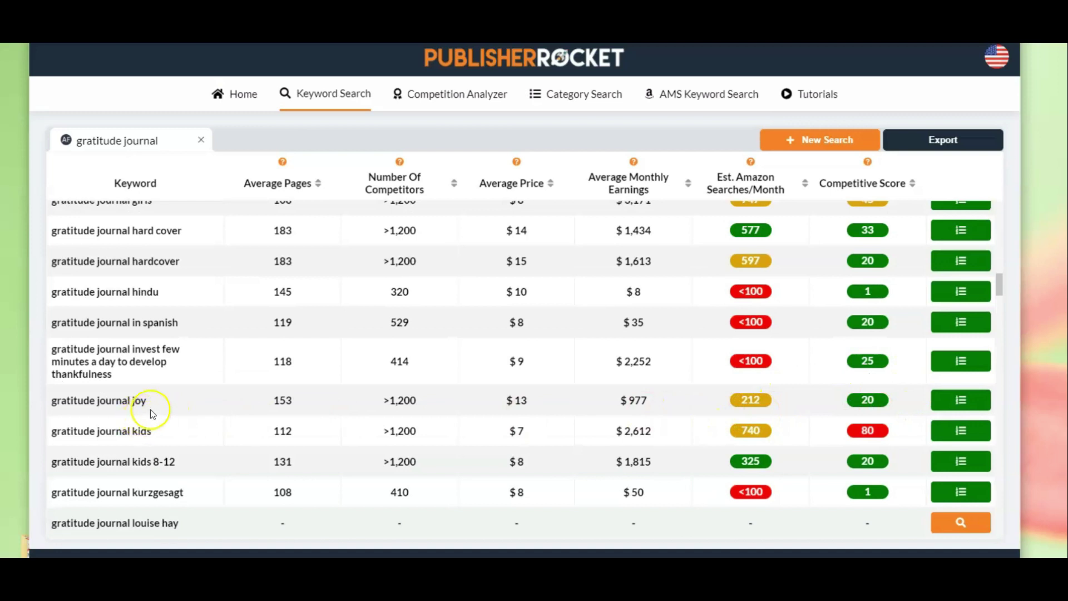
mouse_move(766, 410)
scroll(795, 450, down, 2)
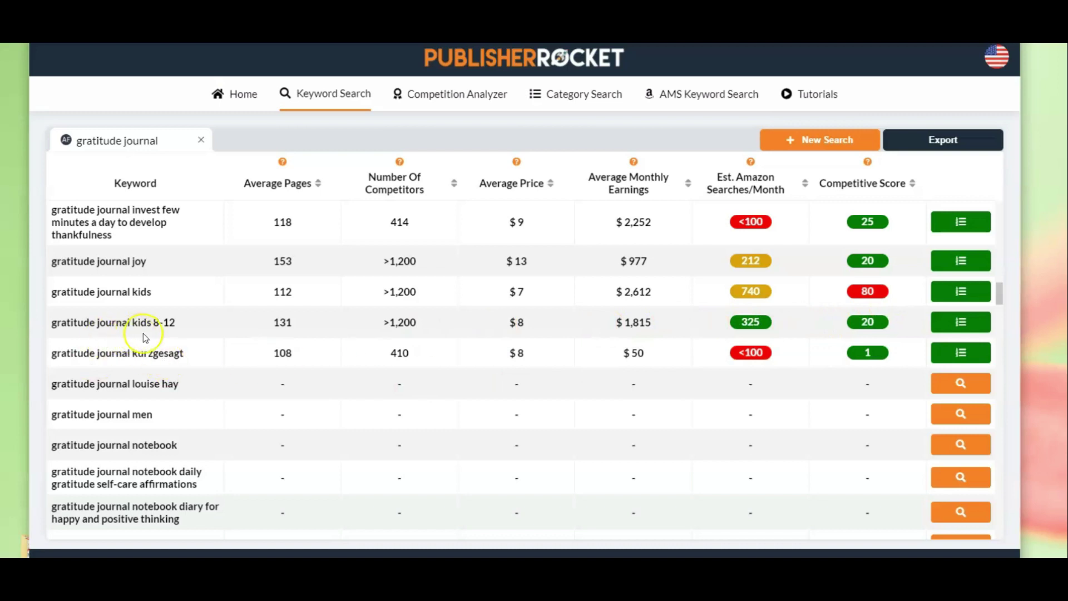
mouse_move(745, 323)
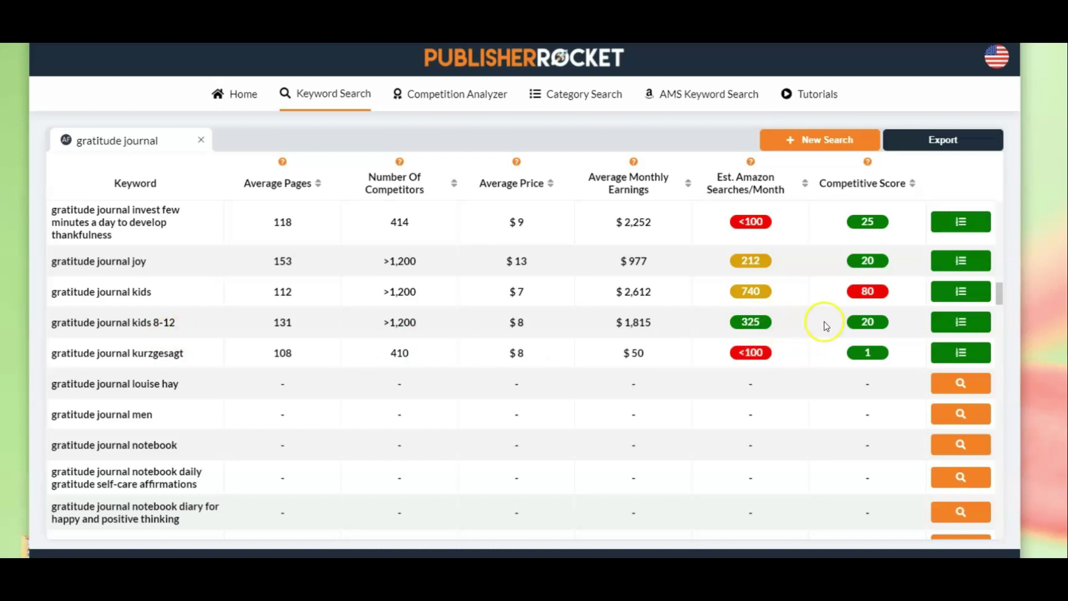
mouse_move(857, 327)
Analyze the keyword ideas from "gratitude journal louise hay" through "gratitude journal notebook for girls"
click(961, 384)
click(961, 414)
click(961, 479)
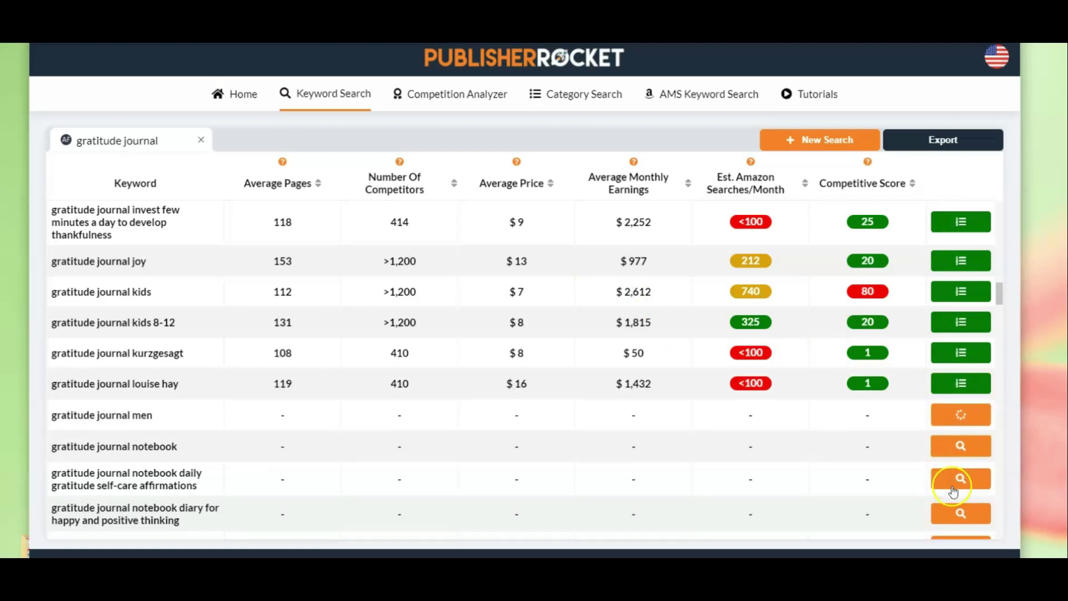
scroll(879, 463, down, 2)
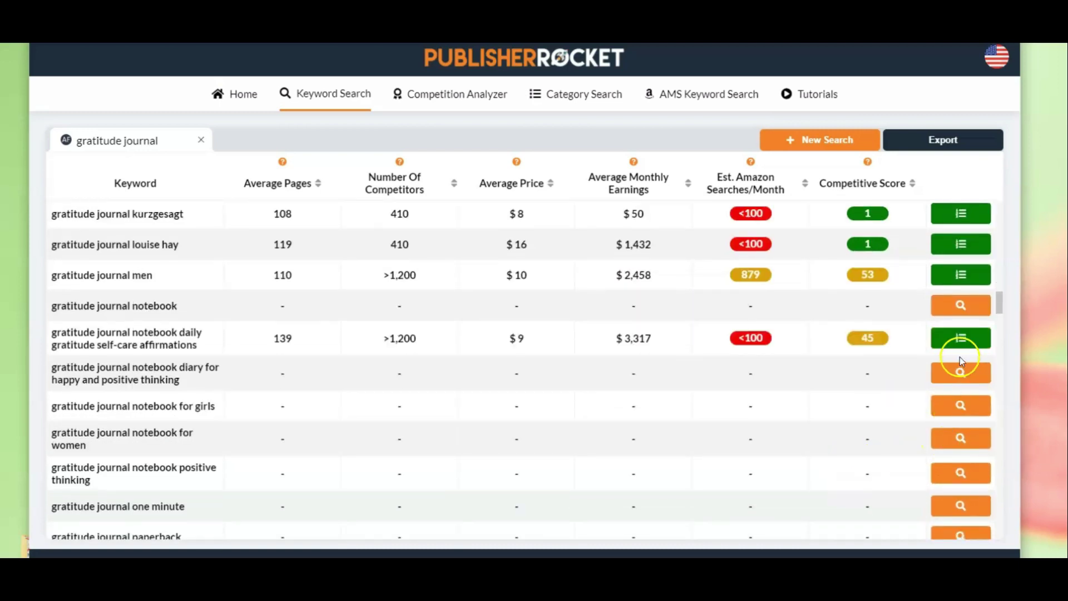
click(961, 308)
click(960, 373)
click(960, 406)
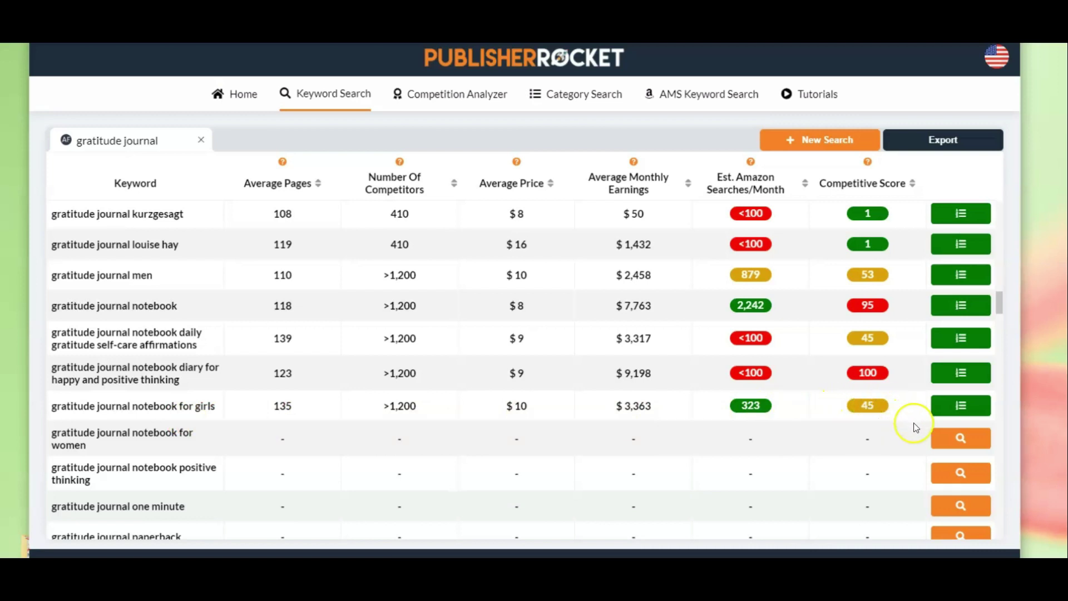
Analyze the keyword ideas from "gratitude journal notebook for women" through "gratitude journal planner" and review their search volumes and competitive scores
click(958, 438)
click(952, 472)
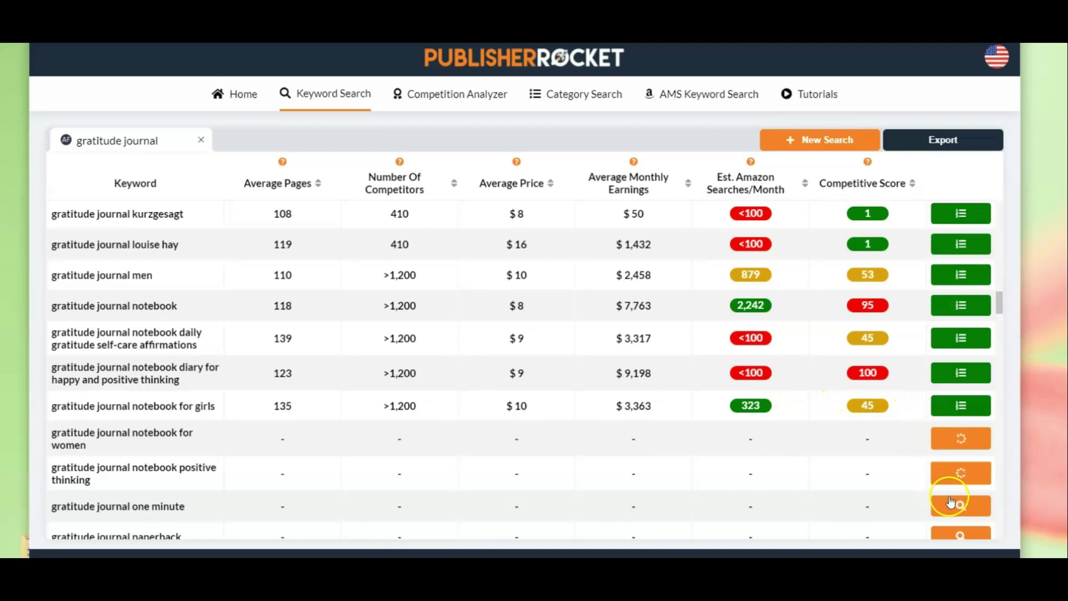
scroll(887, 486, down, 4)
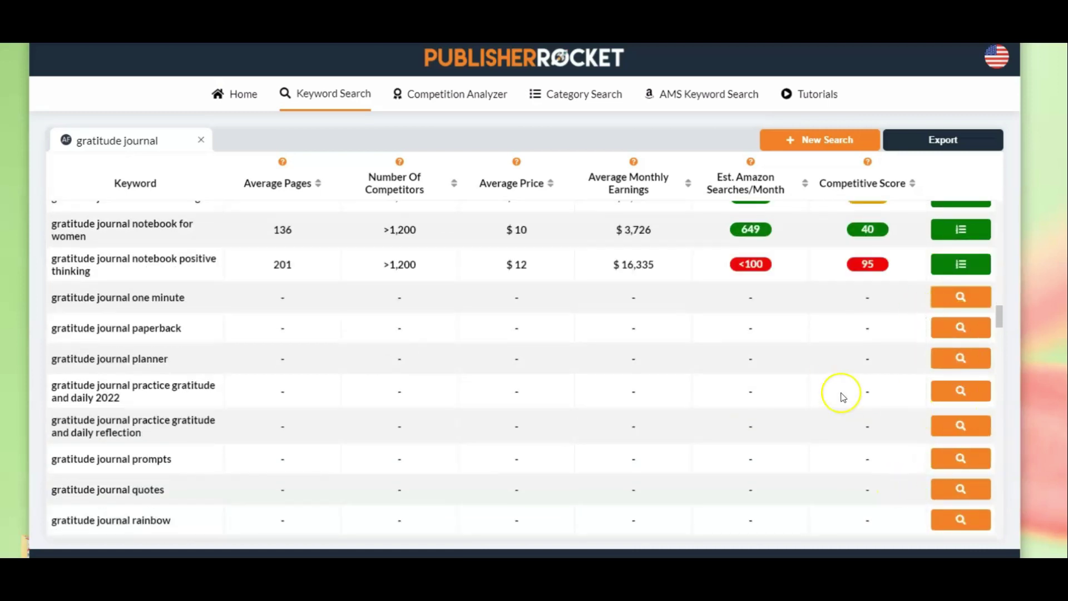
click(961, 297)
click(961, 328)
click(961, 359)
scroll(691, 467, up, 4)
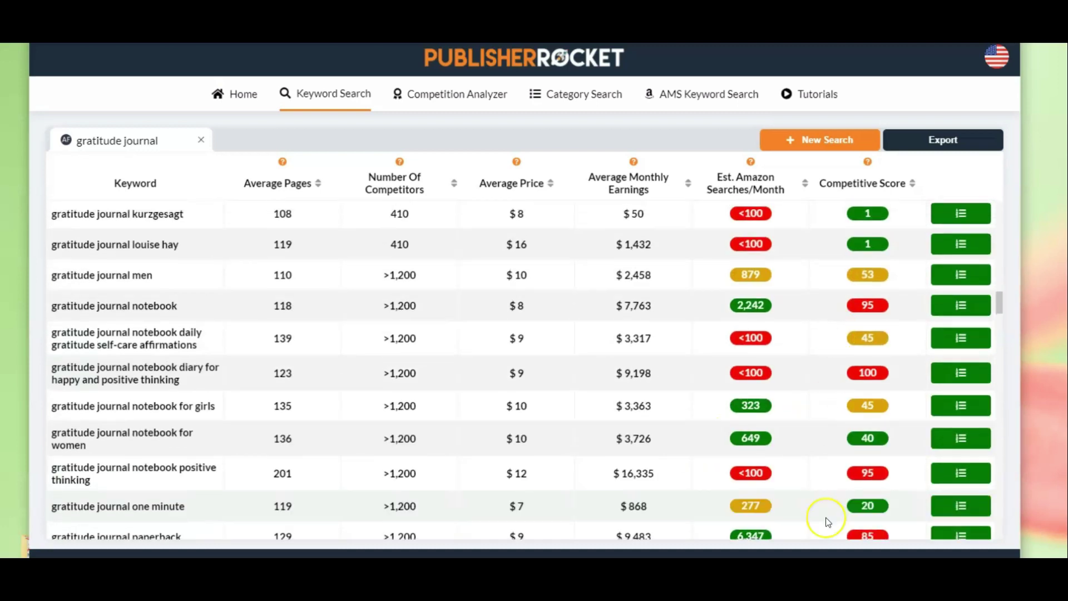
scroll(651, 445, down, 1)
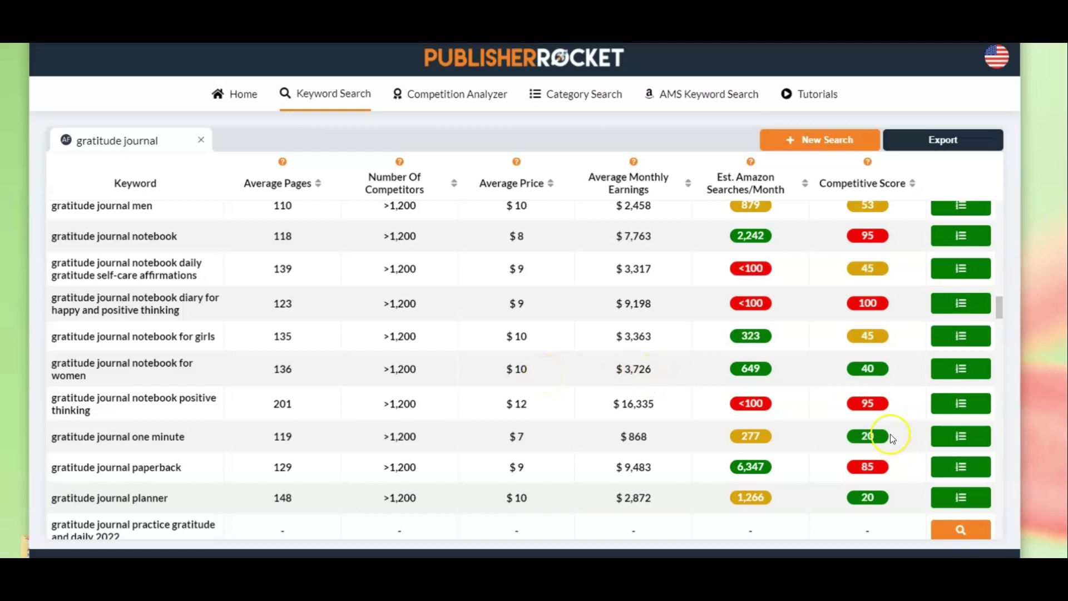
Analyze the keyword ideas from "gratitude journal practice gratitude and daily 2022" through "gratitude journal religious"
scroll(892, 432, down, 2)
click(961, 461)
click(961, 495)
scroll(954, 490, down, 3)
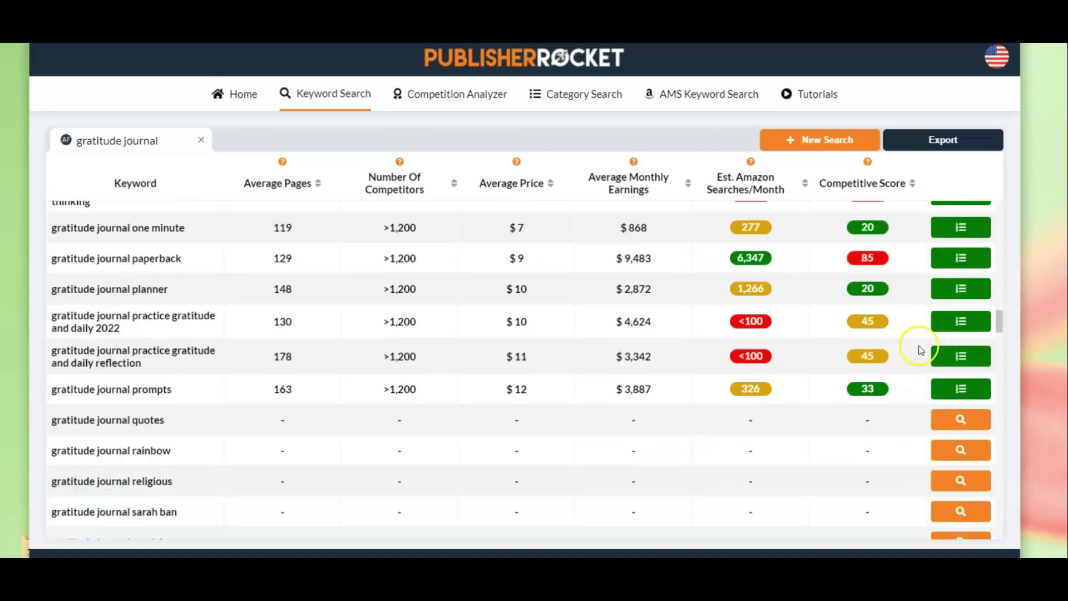
click(964, 419)
click(962, 454)
click(960, 482)
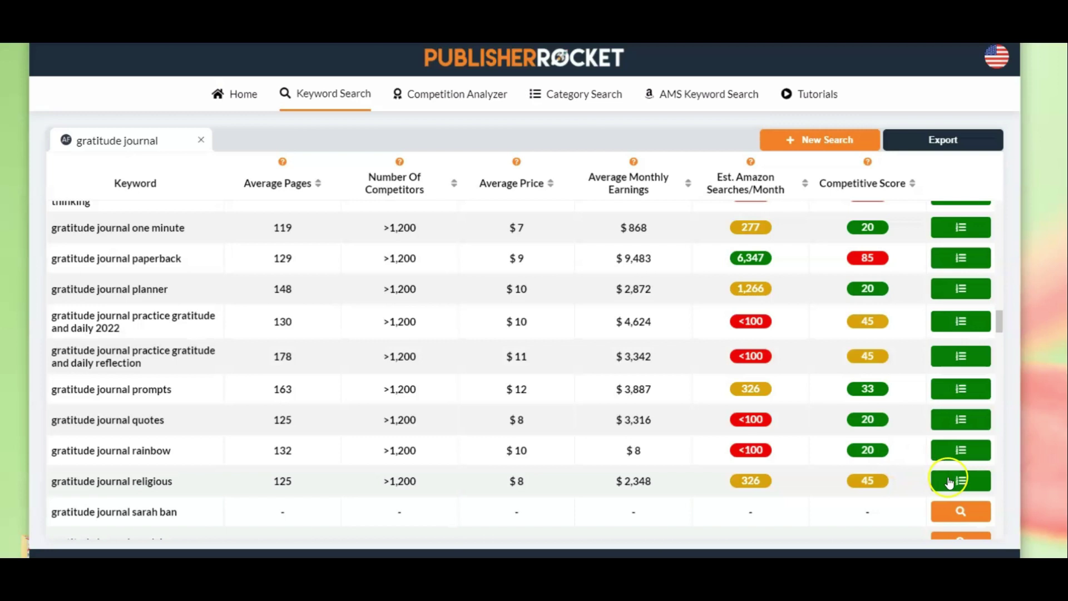
Review the analyzed keywords from "gratitude journal religious" back up to "gratitude journal for kids ages 8-12"
scroll(846, 456, down, 1)
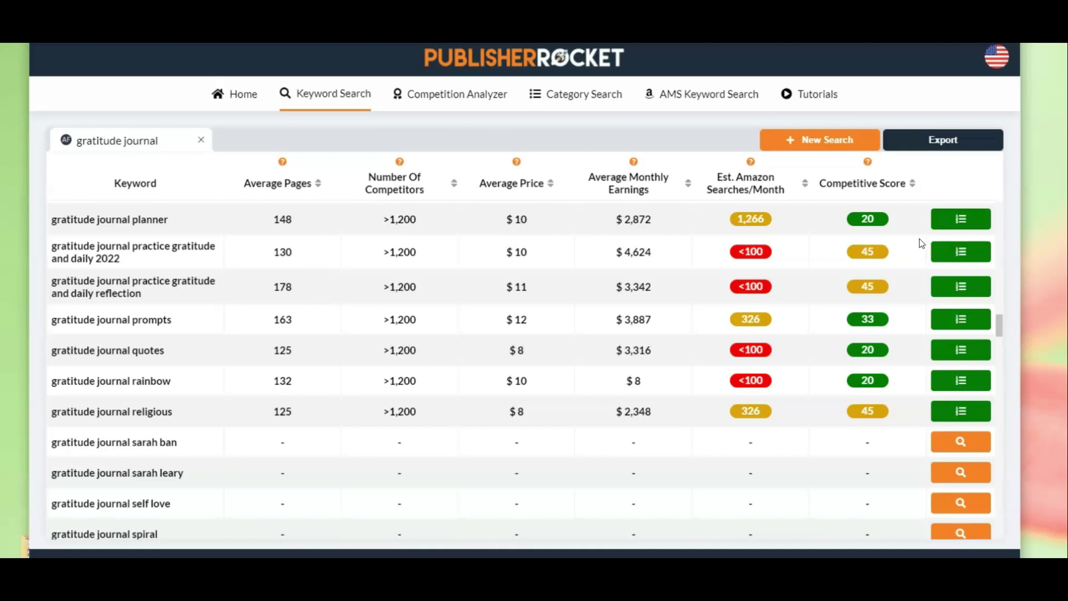
click(574, 115)
scroll(244, 383, up, 9)
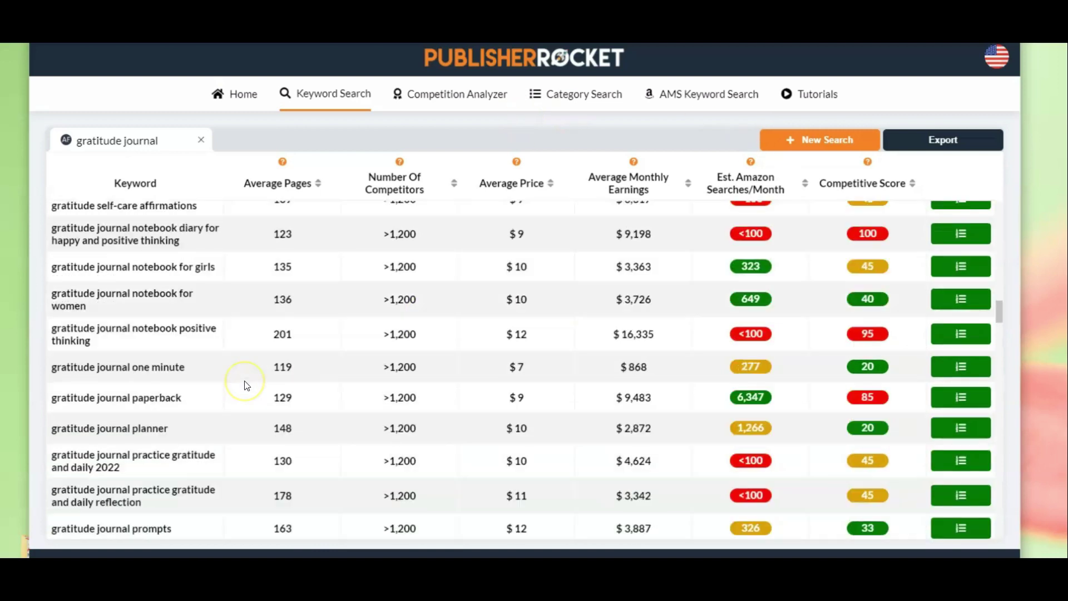
scroll(247, 385, up, 4)
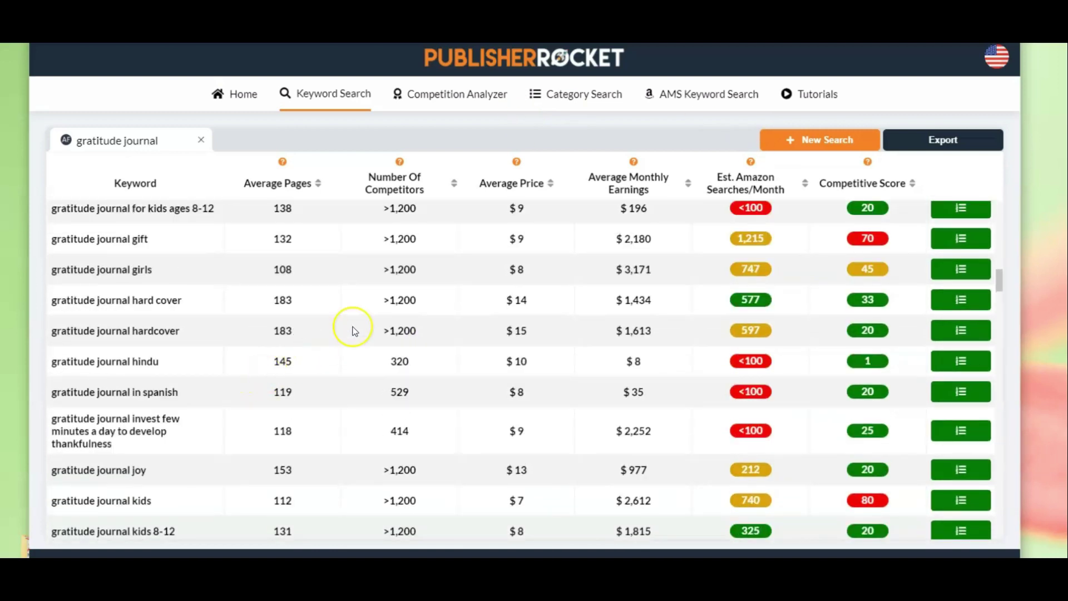